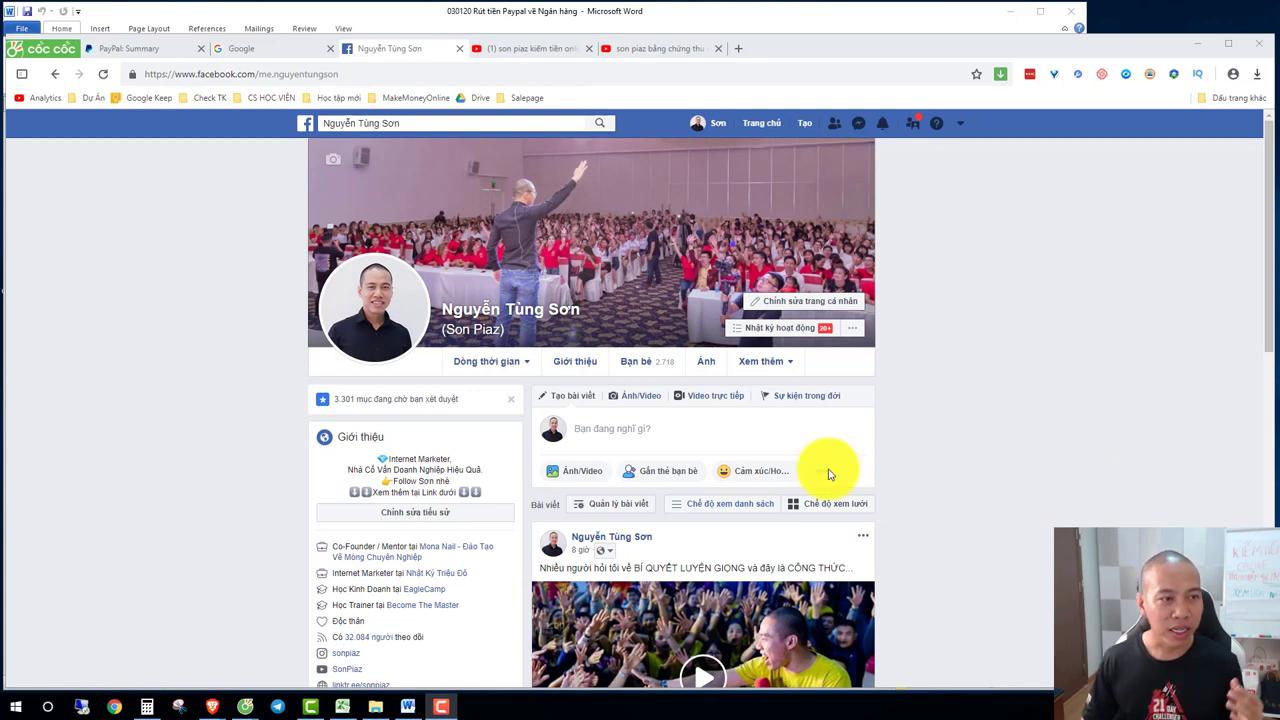
Check the available balance on the PayPal account summary, and go to the account's wallet.
left_click(143, 50)
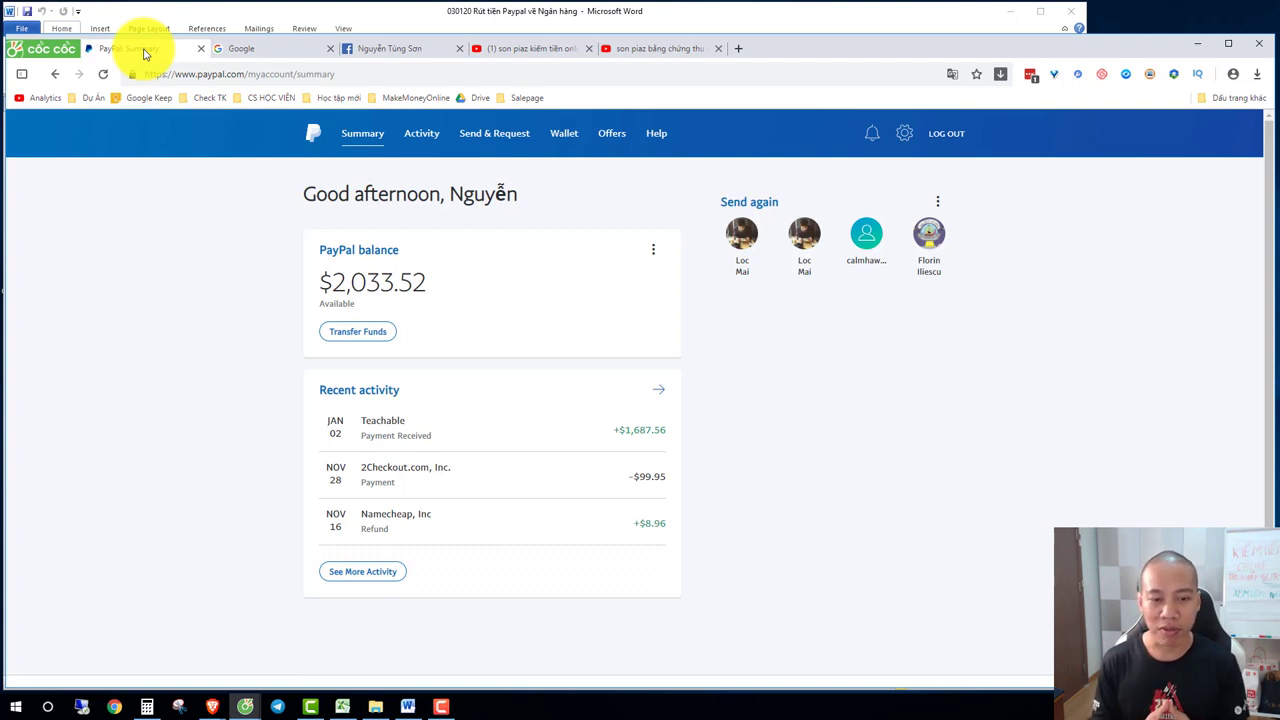
left_click(315, 140)
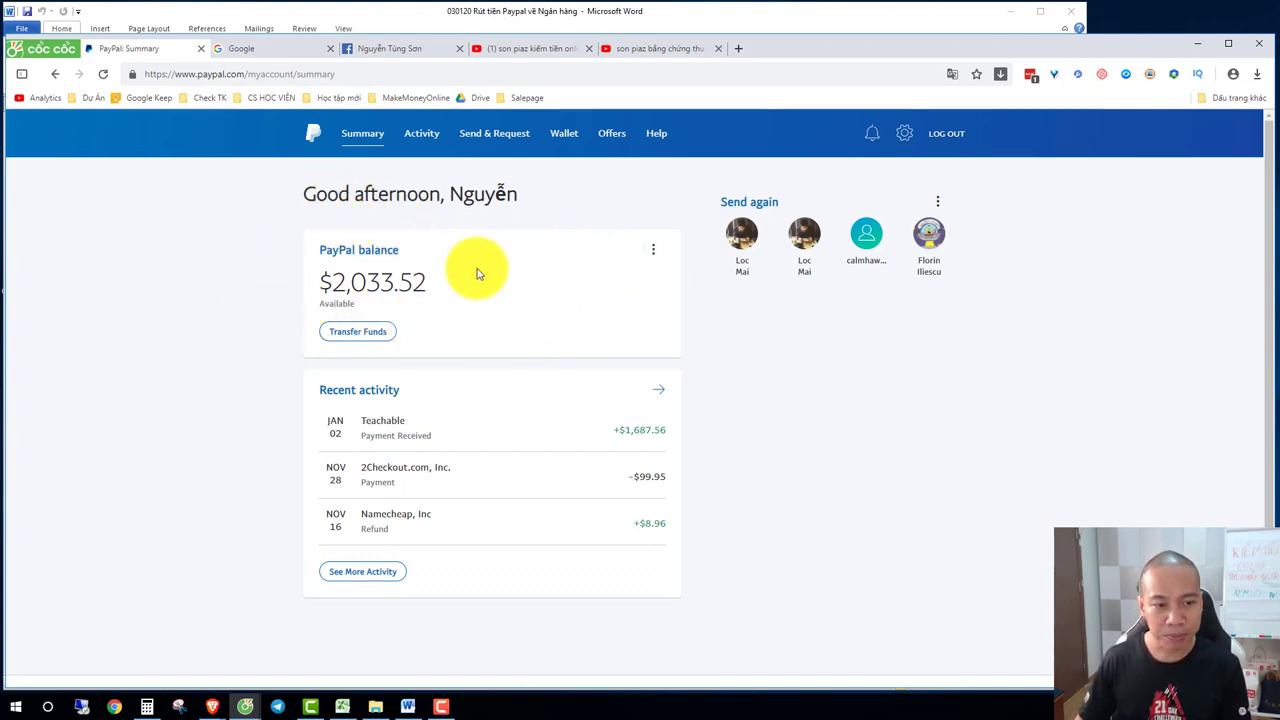
triple_click(355, 284)
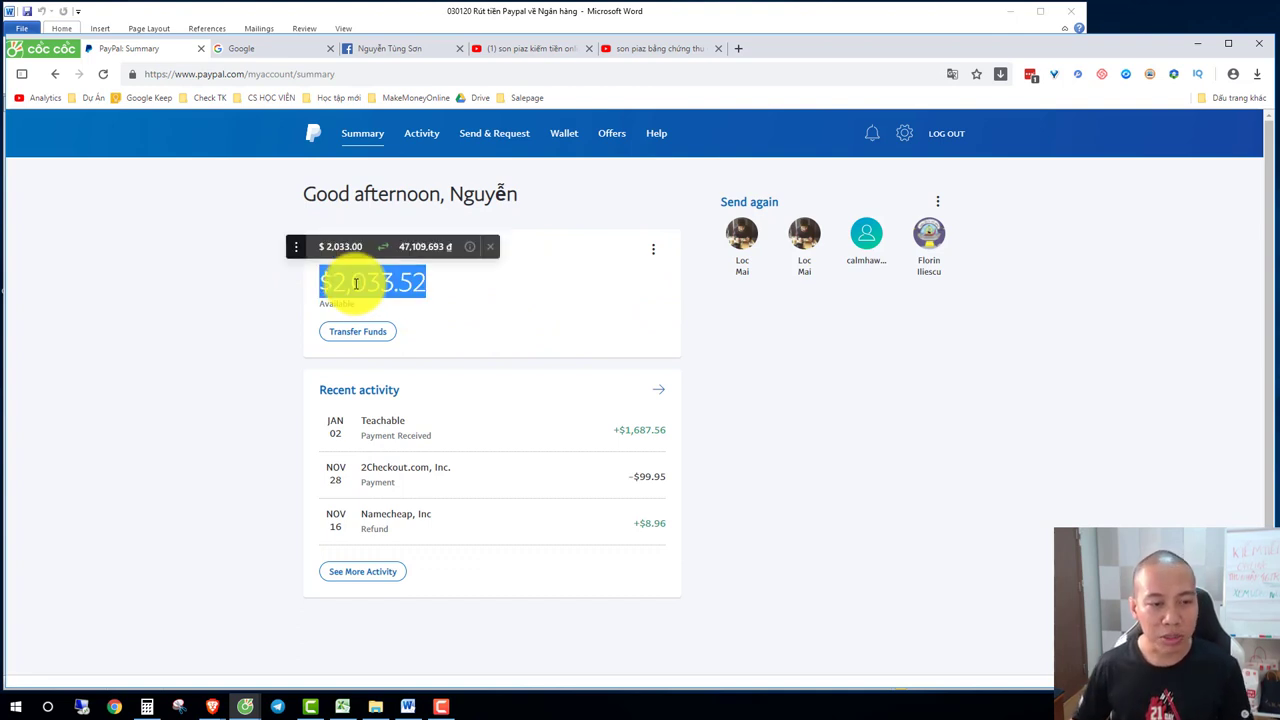
left_click(258, 321)
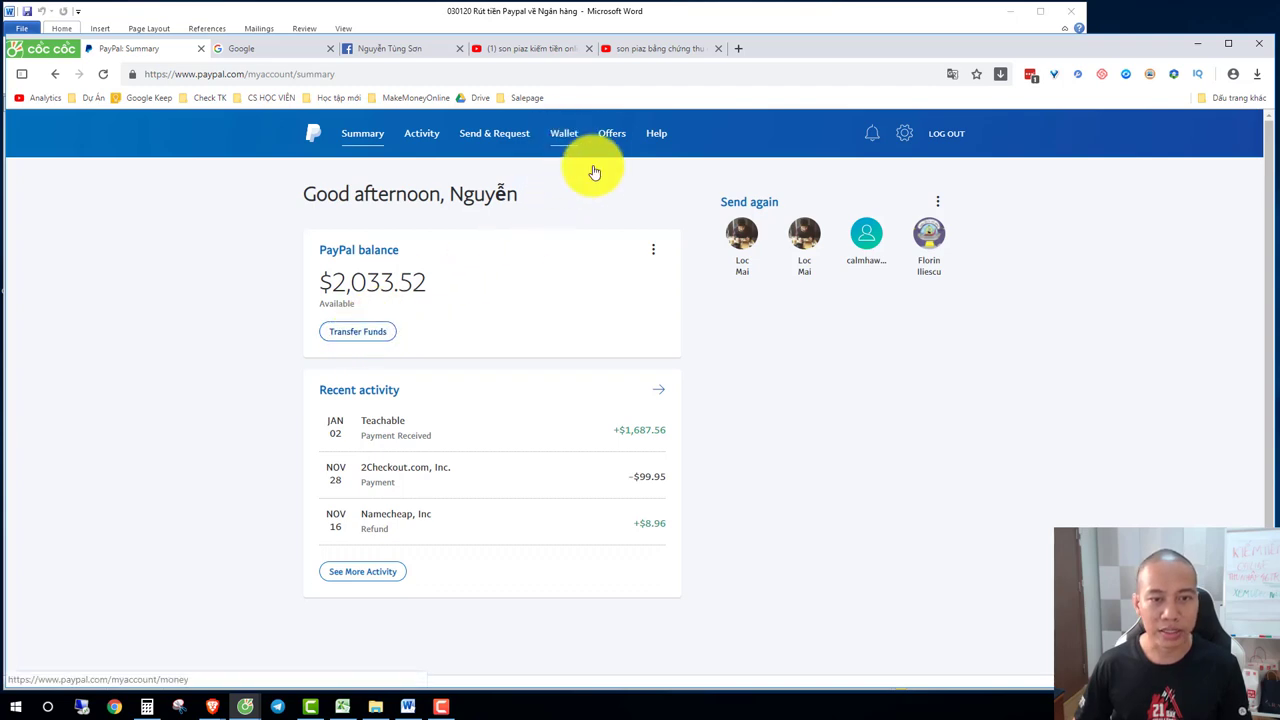
left_click(565, 146)
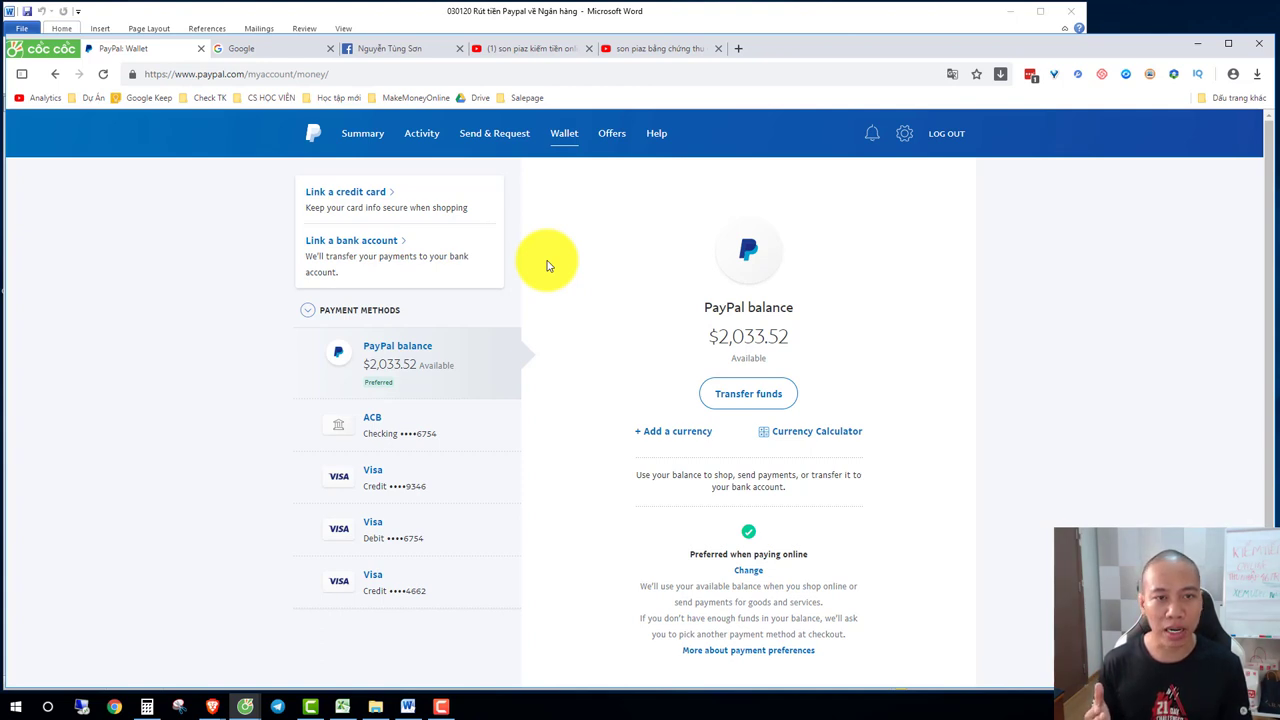
Read the withdrawal fee and processing time notes in the Word document, and return to the PayPal wallet.
left_click(650, 14)
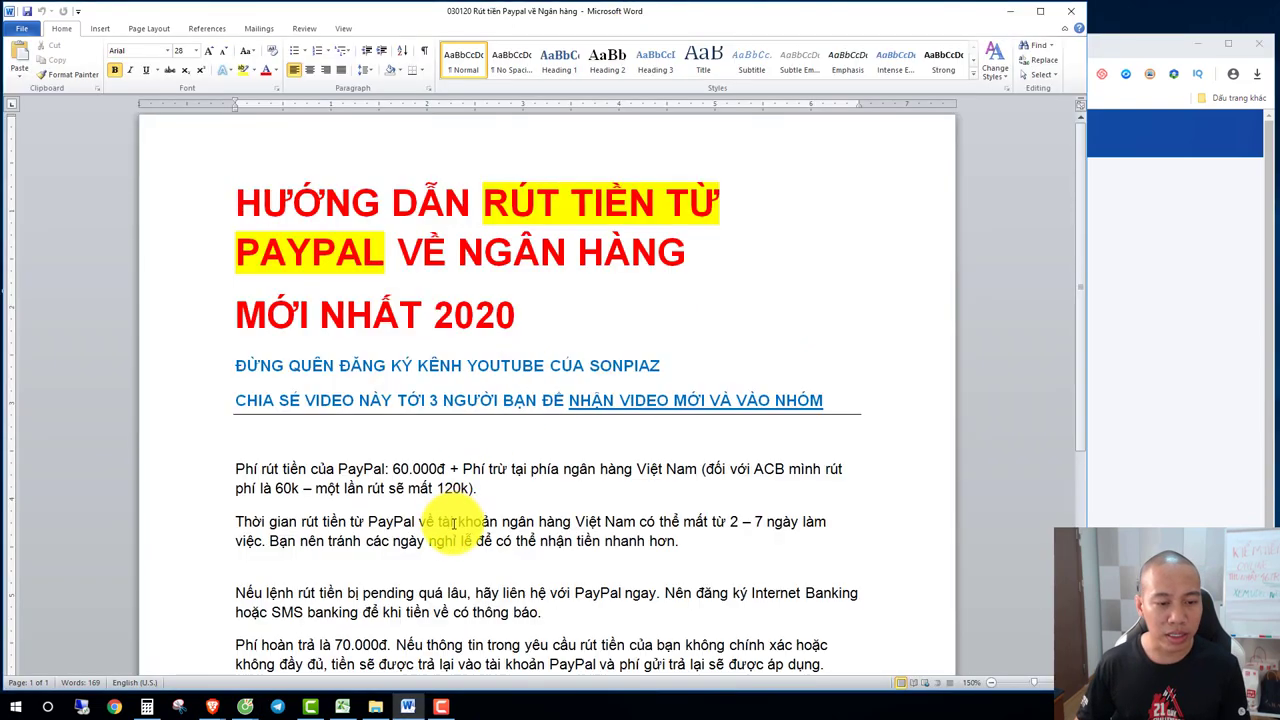
scroll(468, 530, "down", 2)
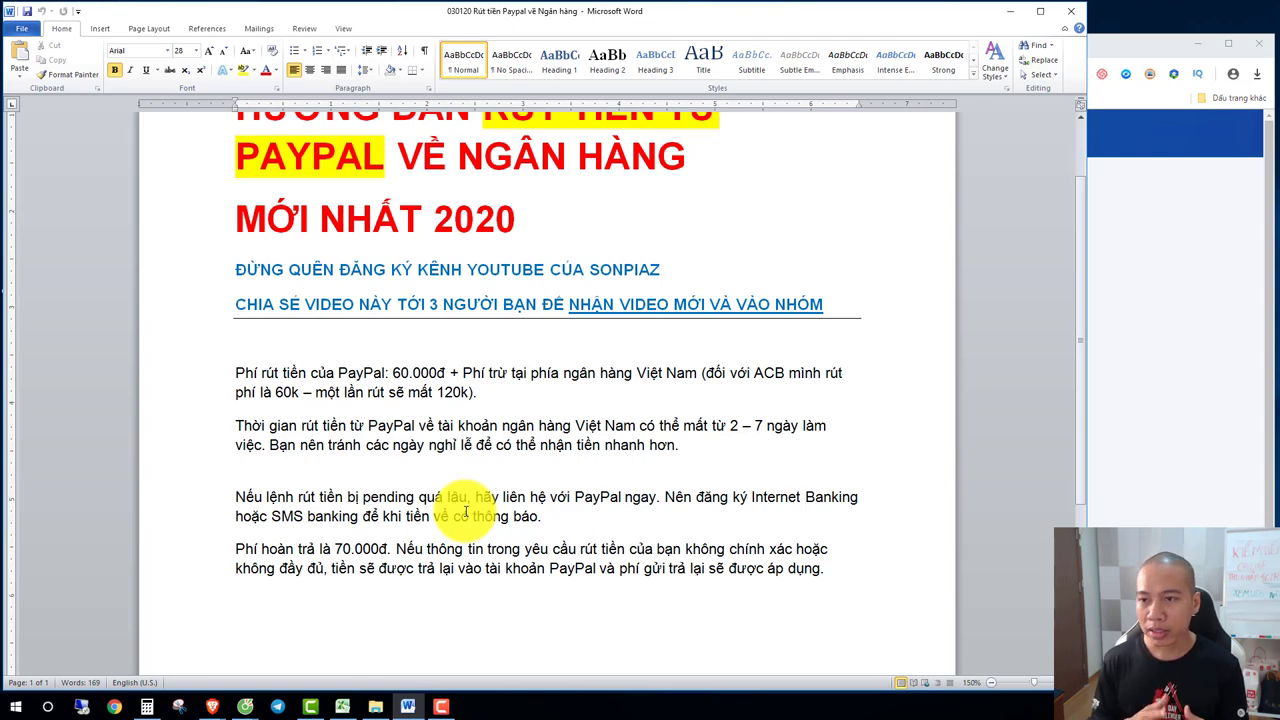
left_click(1100, 350)
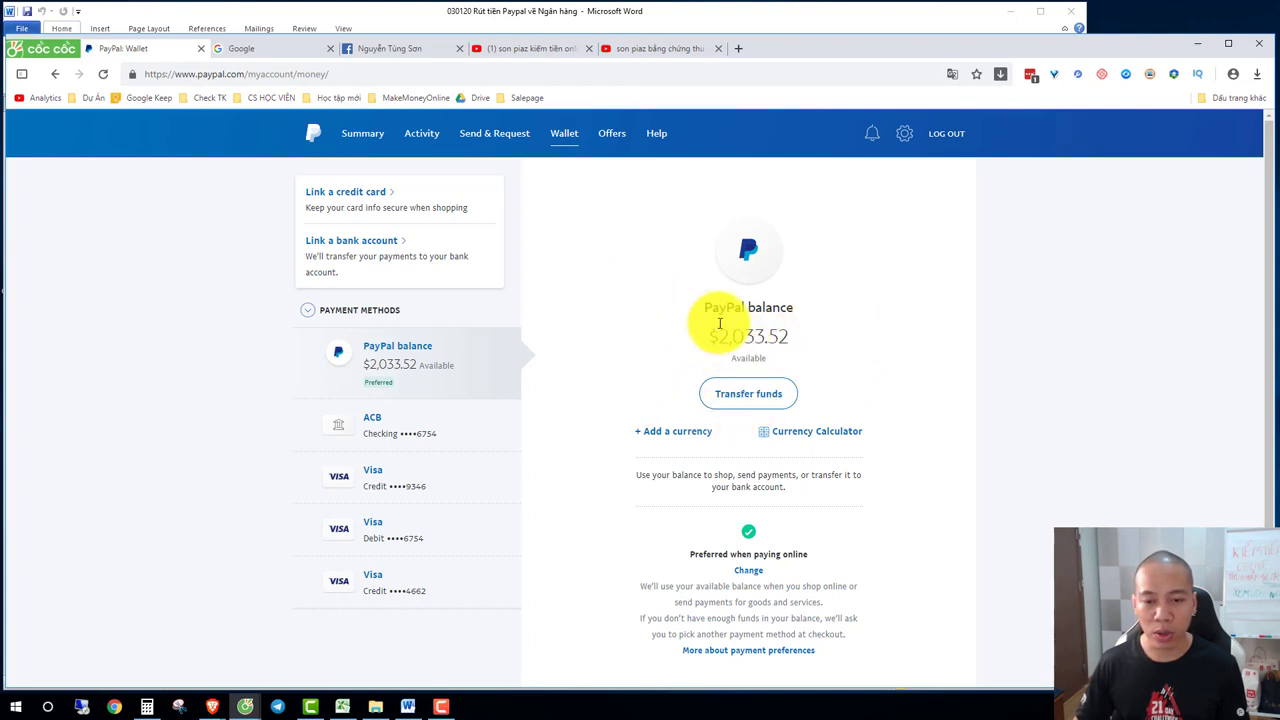
View the bank options for transferring the PayPal balance, and open the form for linking a new bank account.
left_click(733, 400)
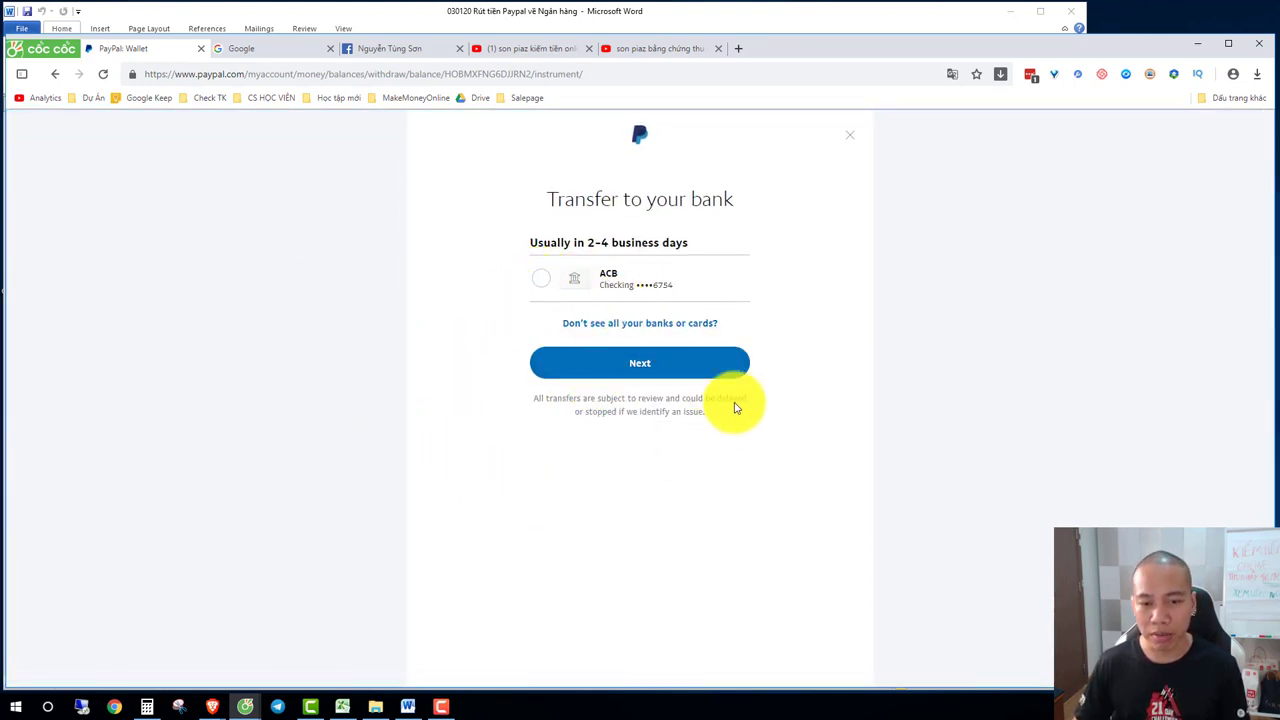
left_click(844, 198)
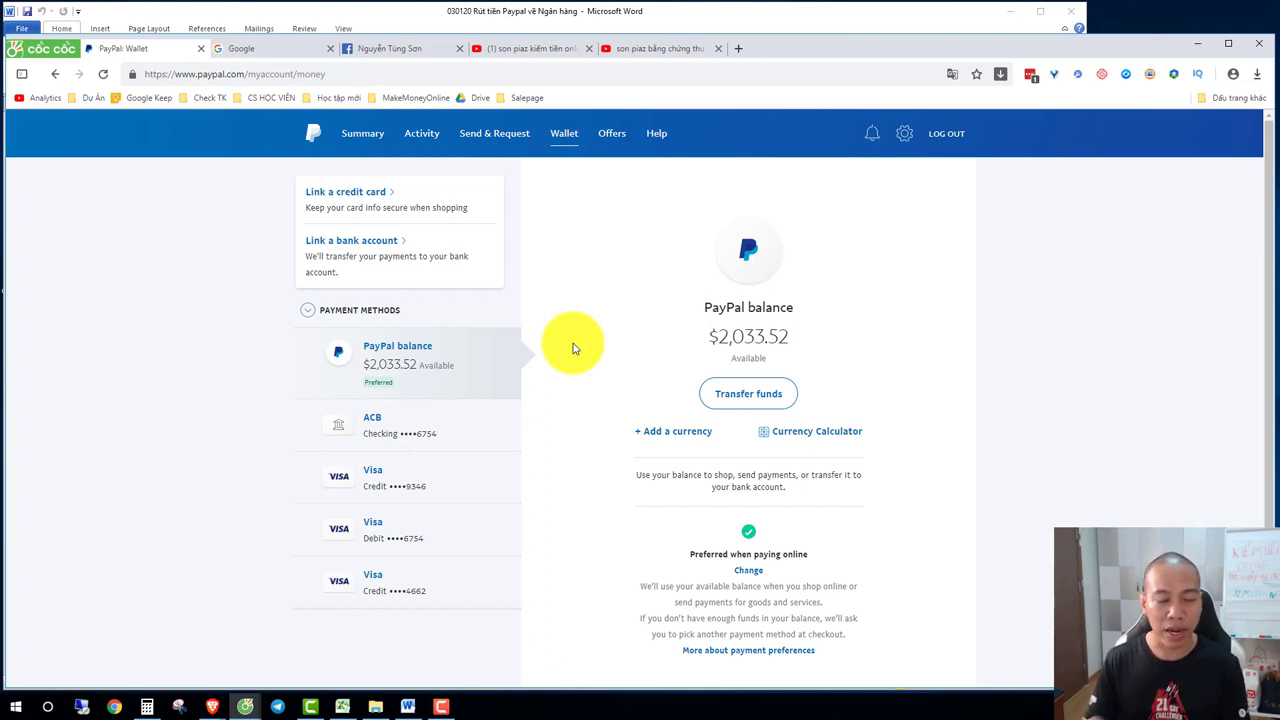
left_click(380, 258)
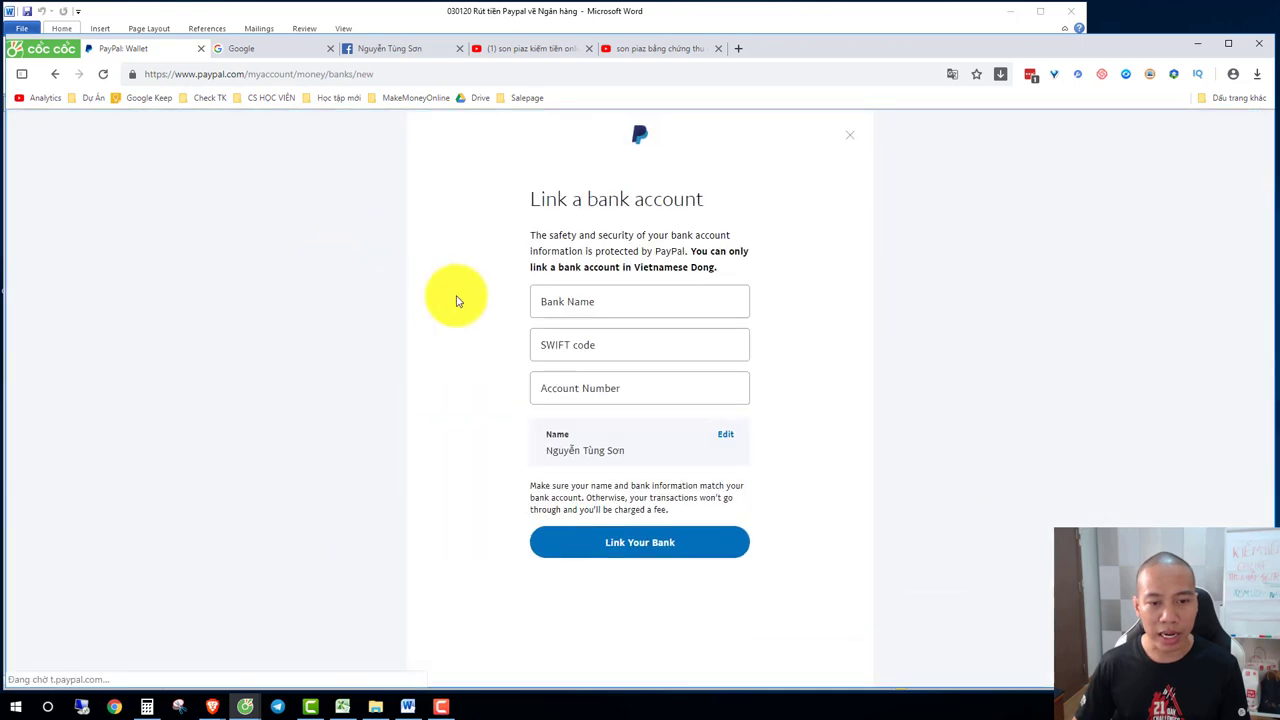
left_click(579, 292)
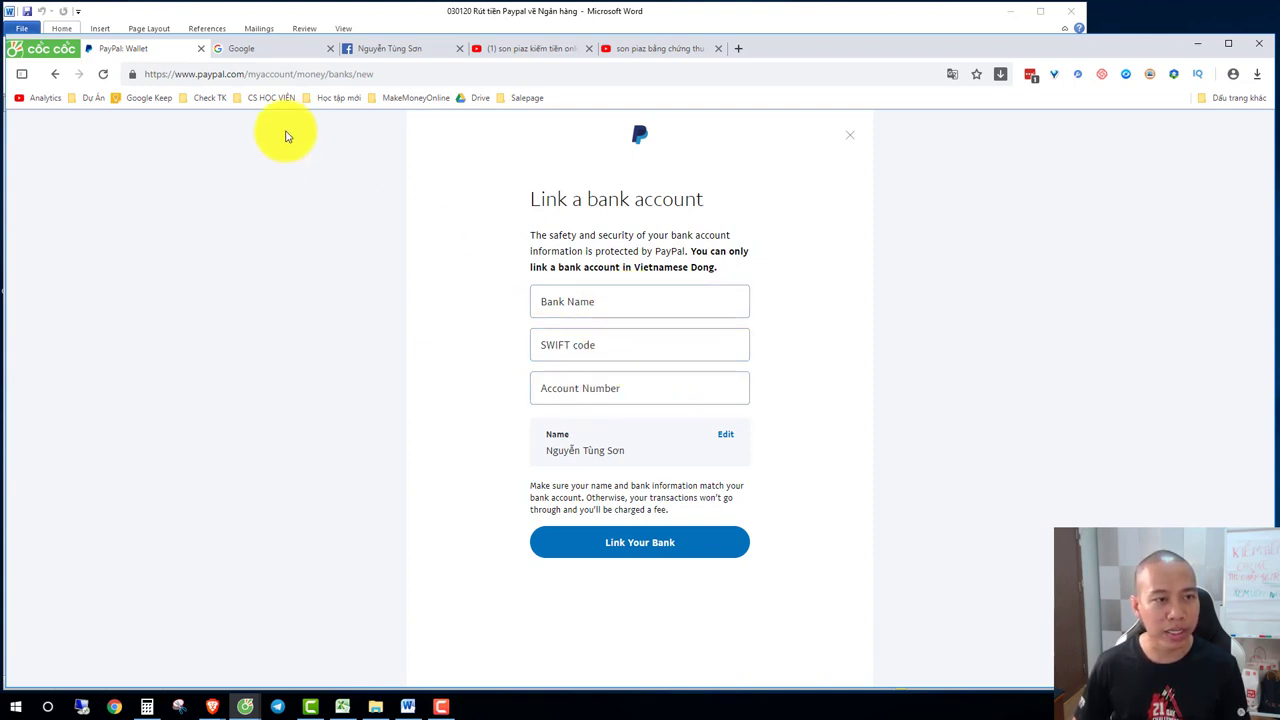
Search Google for "techcombank tên tiếng anh" and read the bank name in the featured answer.
left_click(262, 49)
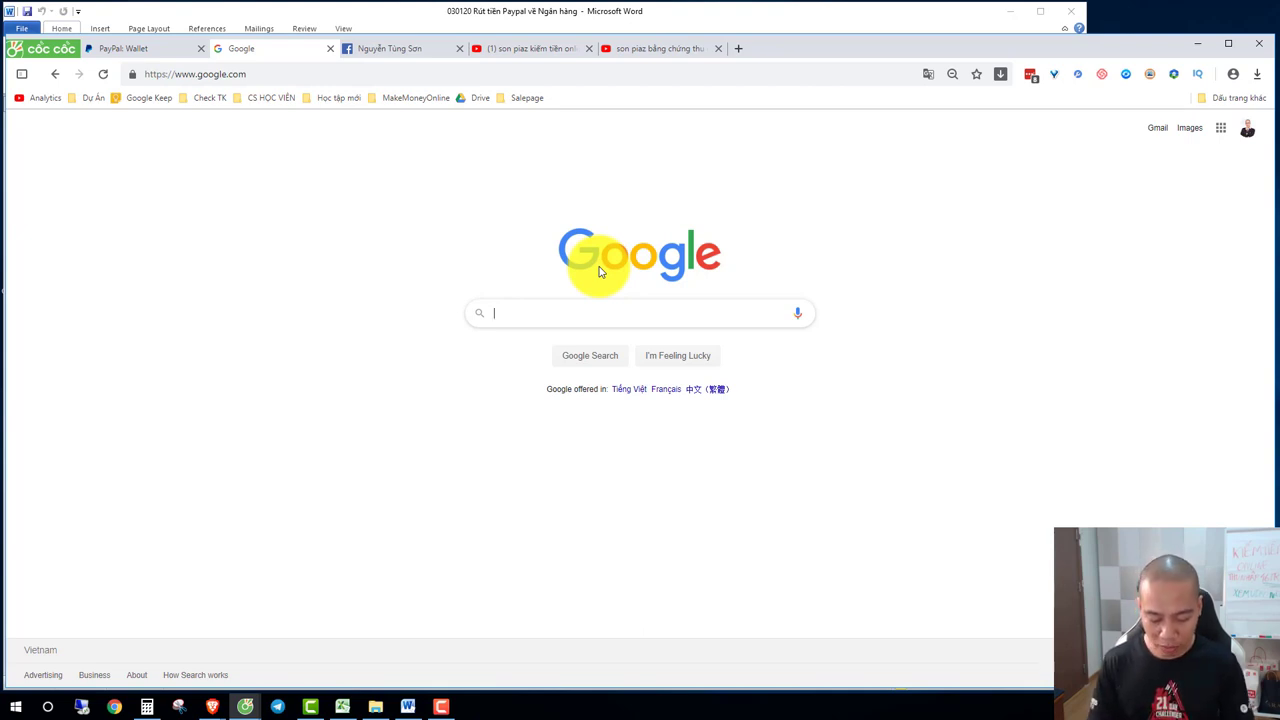
type("Tec")
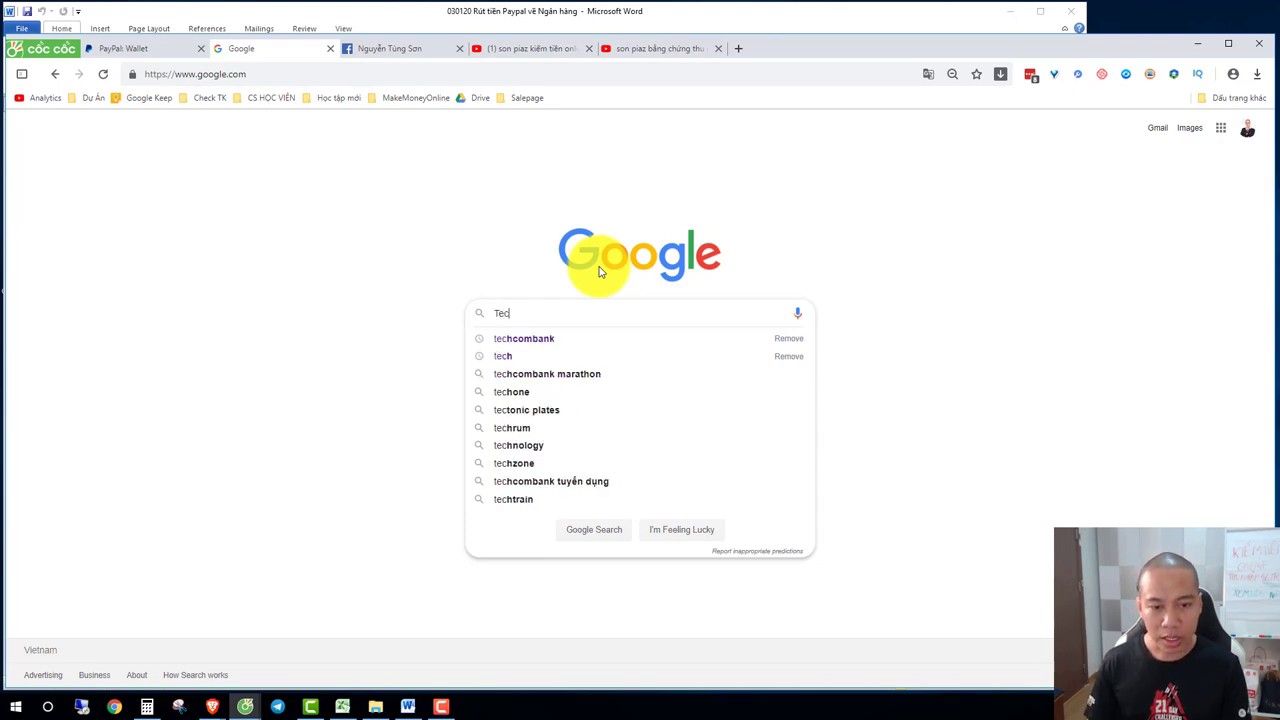
key("Down")
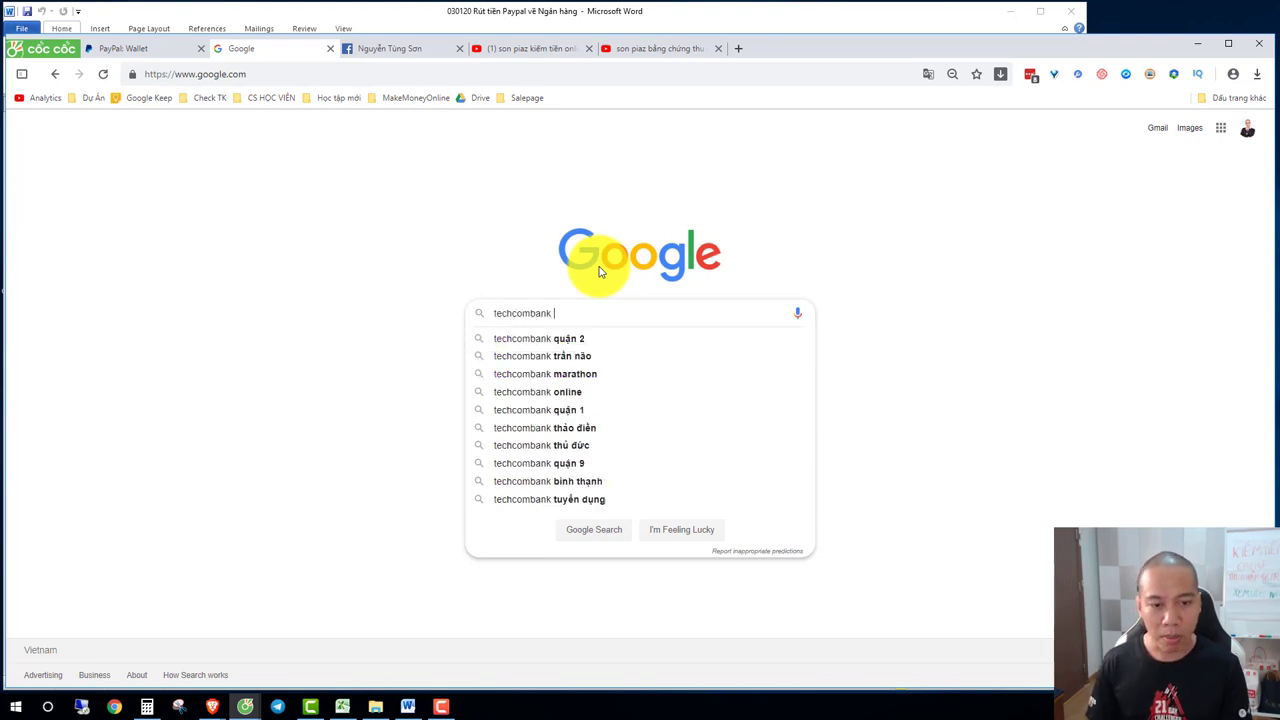
type("t")
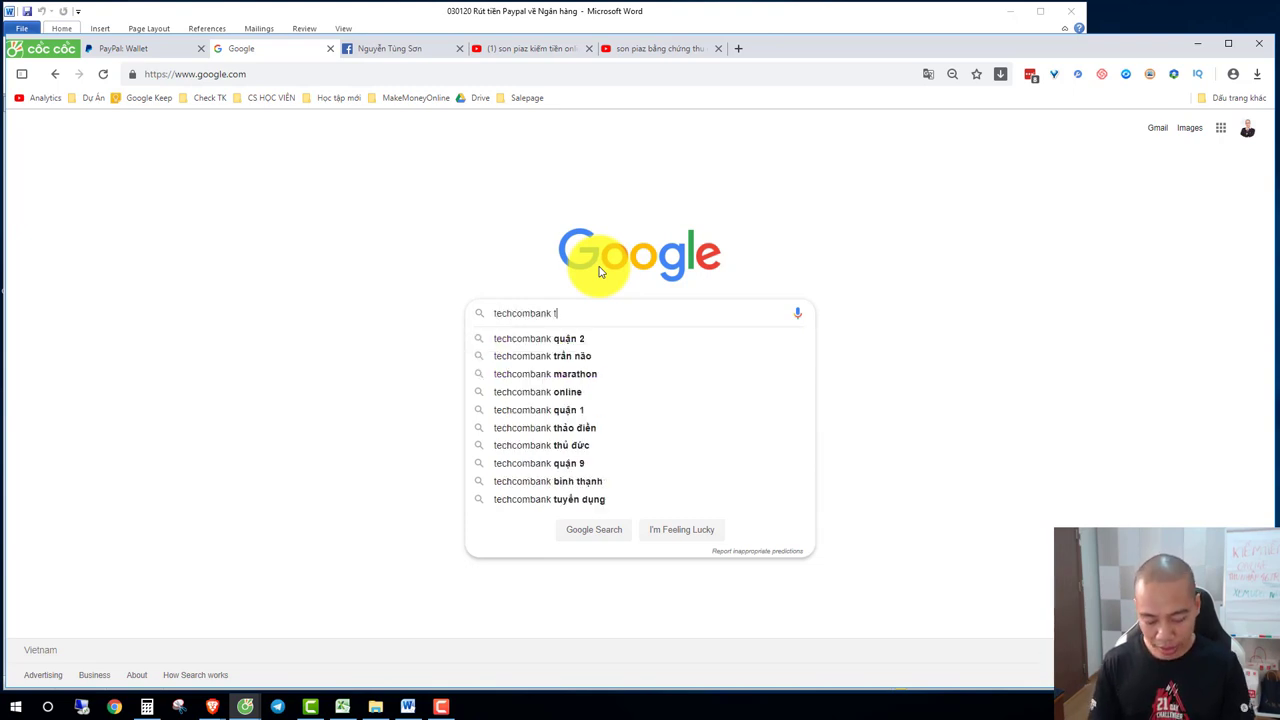
type("ên tiếng an")
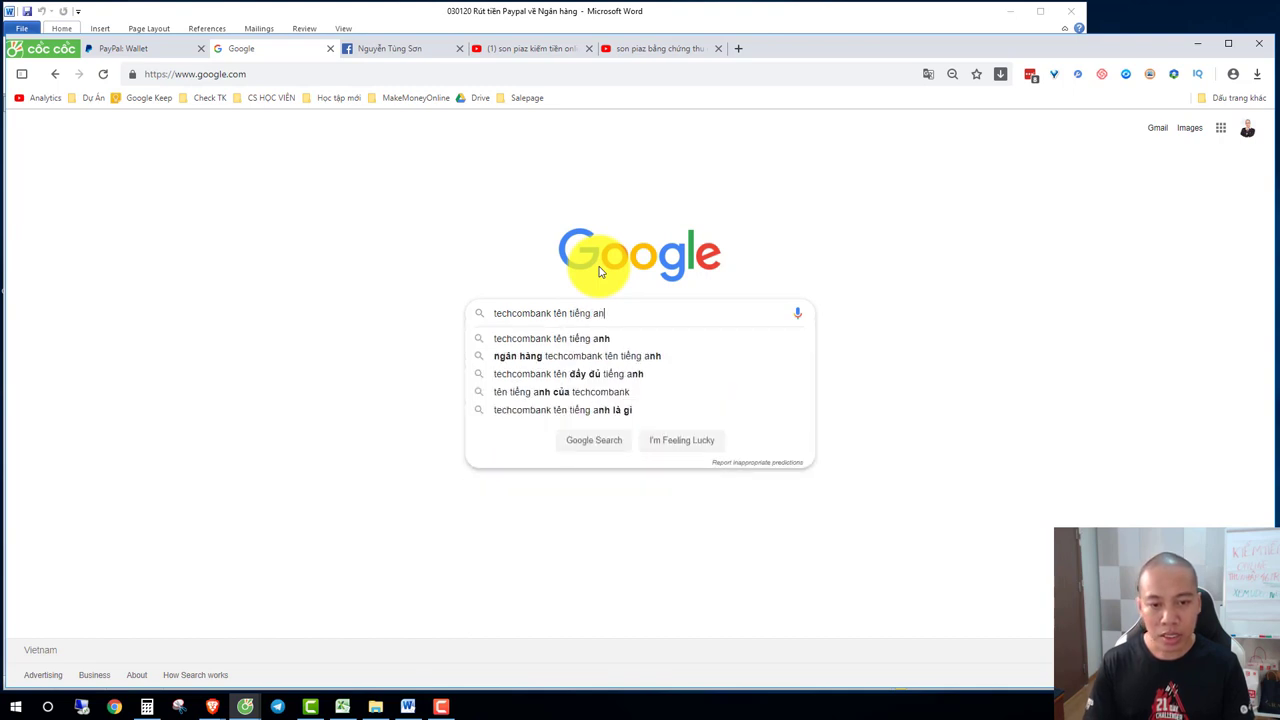
type("h")
key("Return")
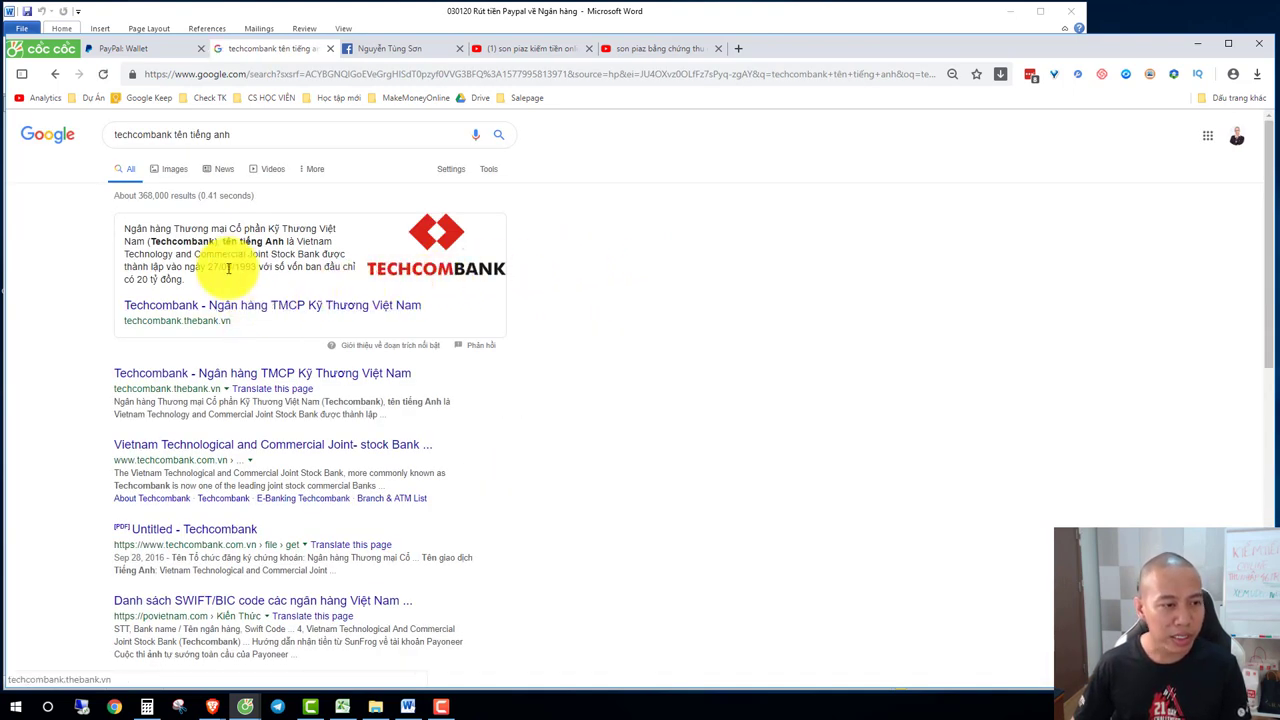
left_click_drag(157, 229, 243, 229)
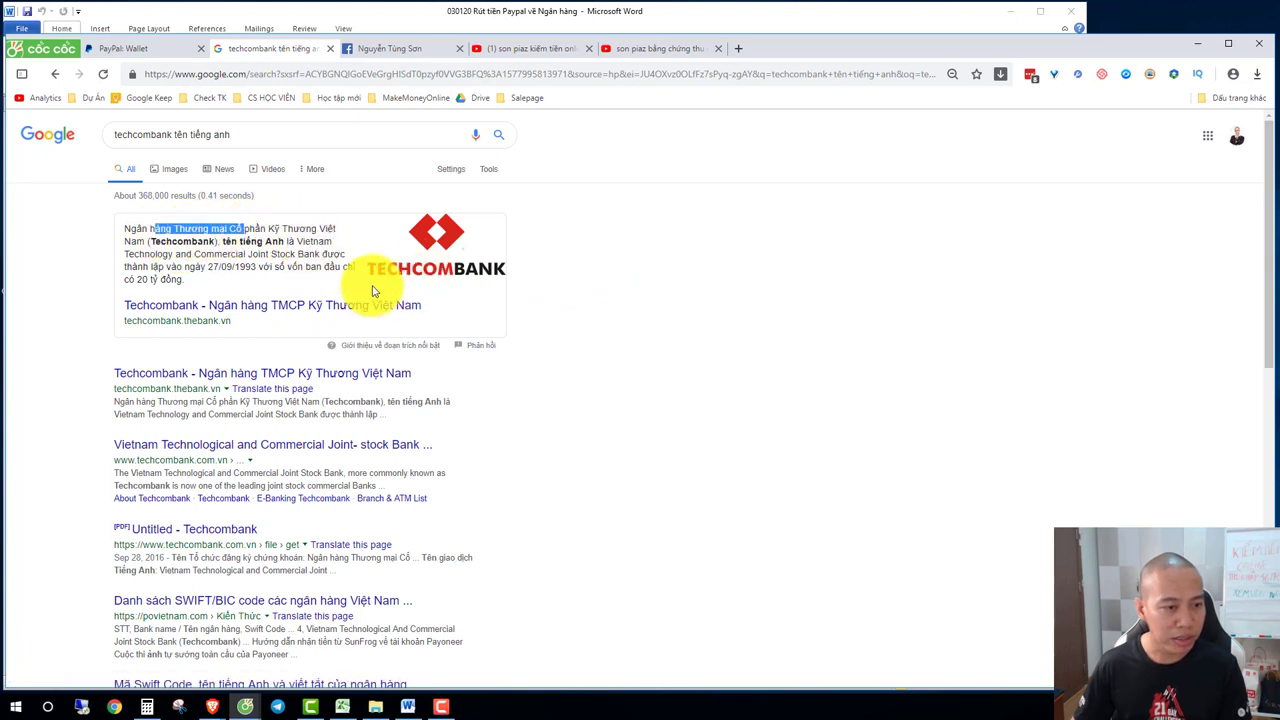
left_click(55, 335)
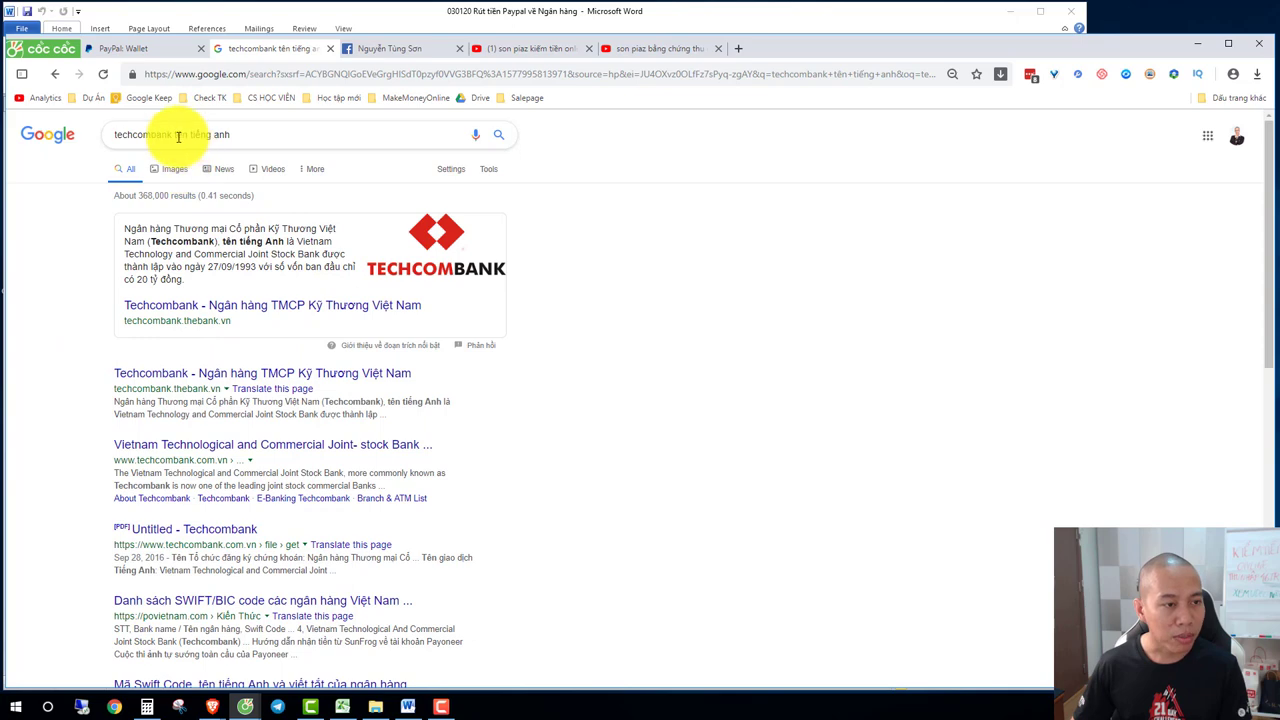
Change the Google search to "tên ngân hàng bằng tiếng anh" and run it.
left_click_drag(172, 134, 104, 141)
type("tên ng")
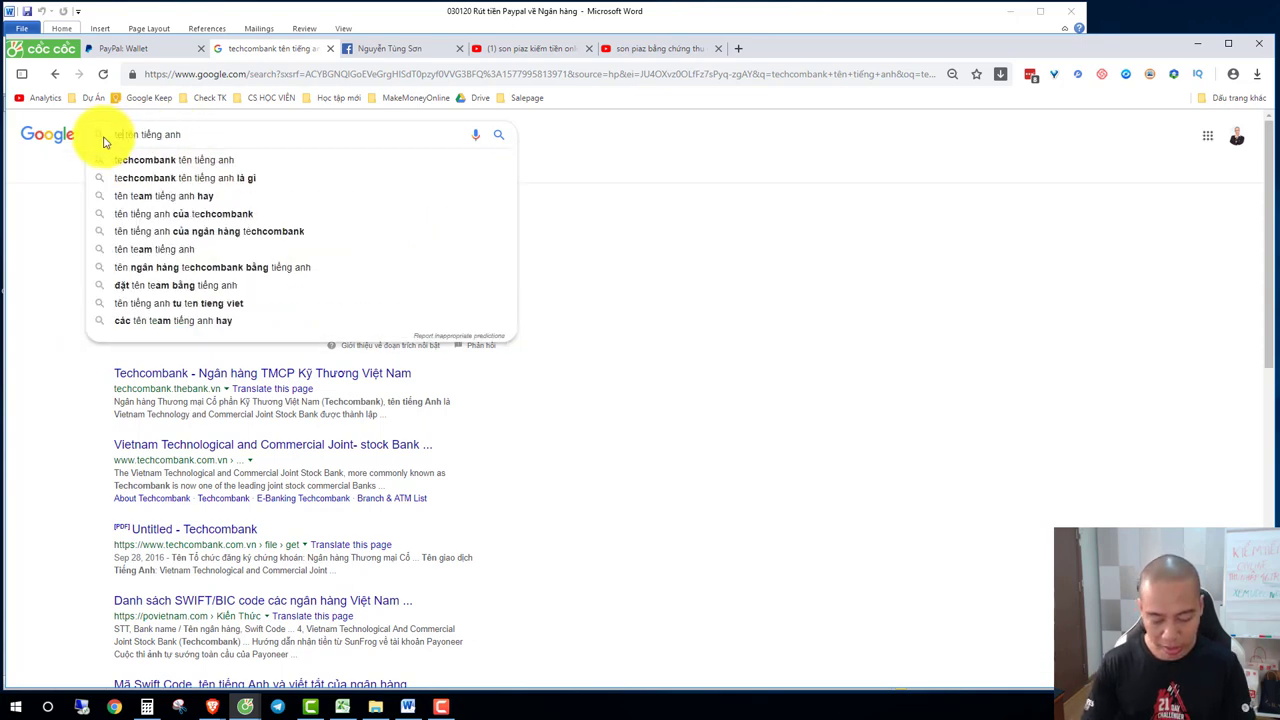
type("àng")
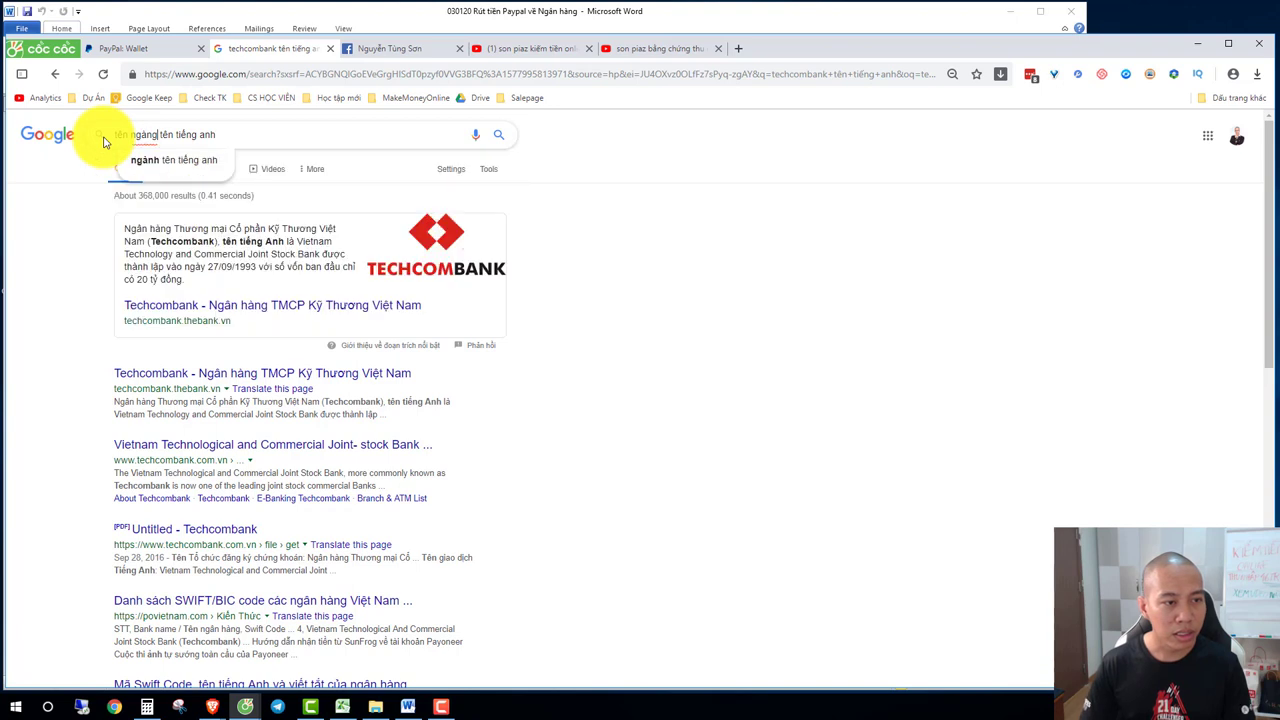
key("BackSpace")
key("BackSpace")
key("BackSpace")
type("ân")
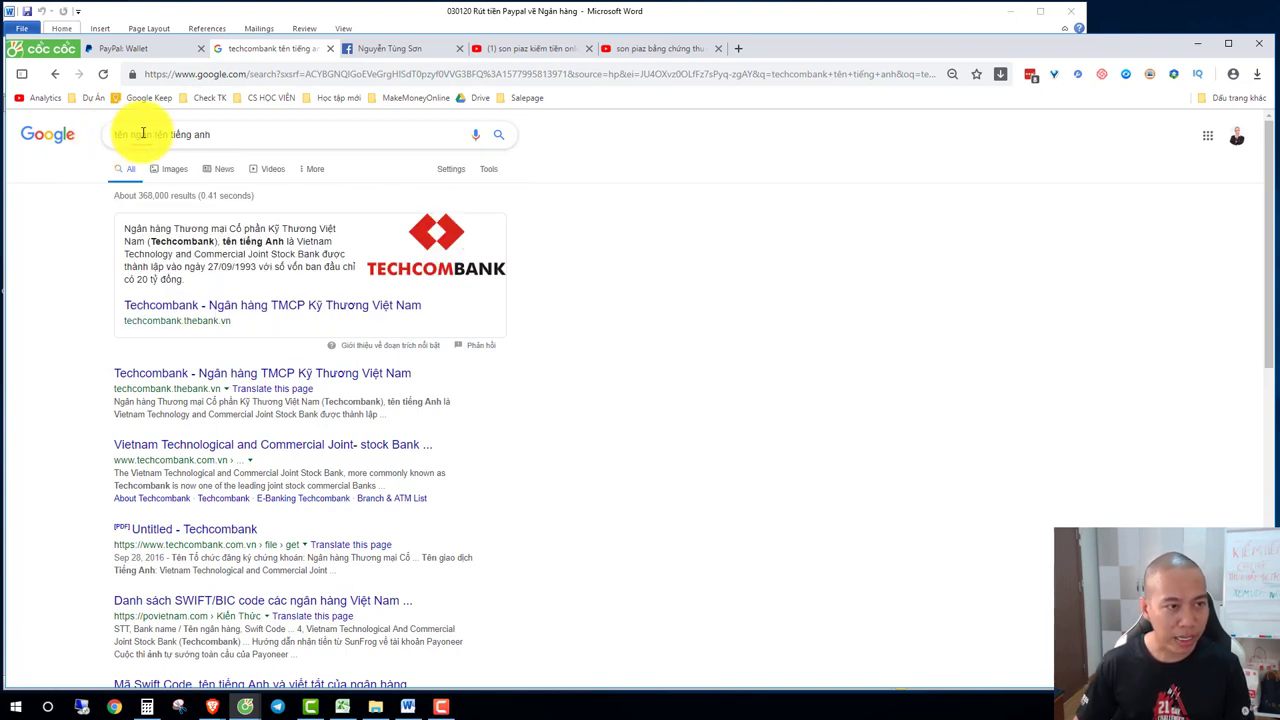
type(" hàng bang")
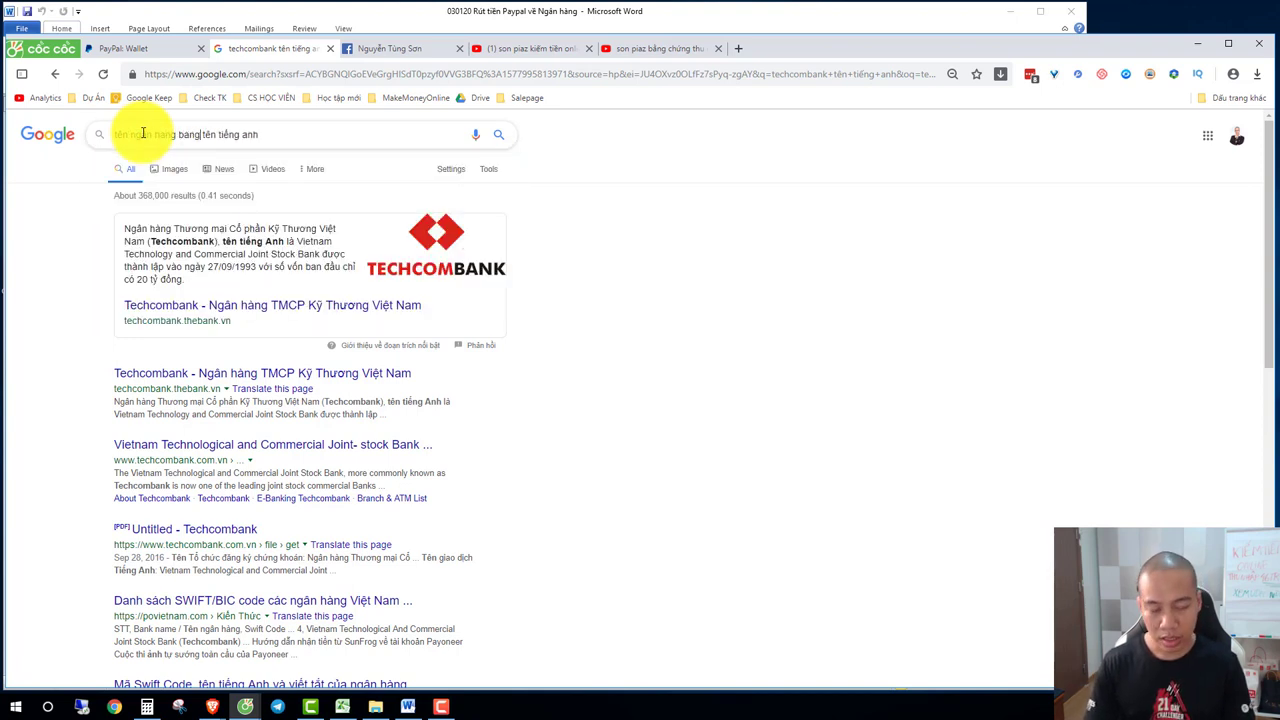
key("BackSpace")
key("BackSpace")
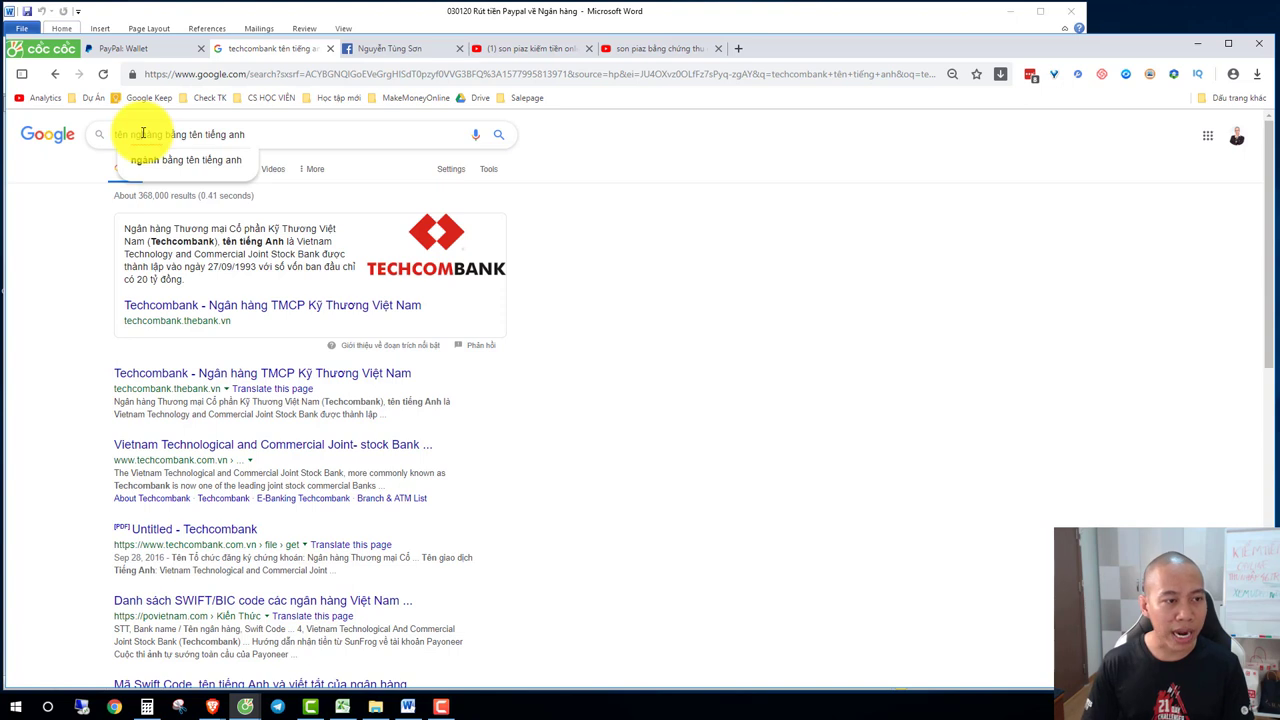
type("hang")
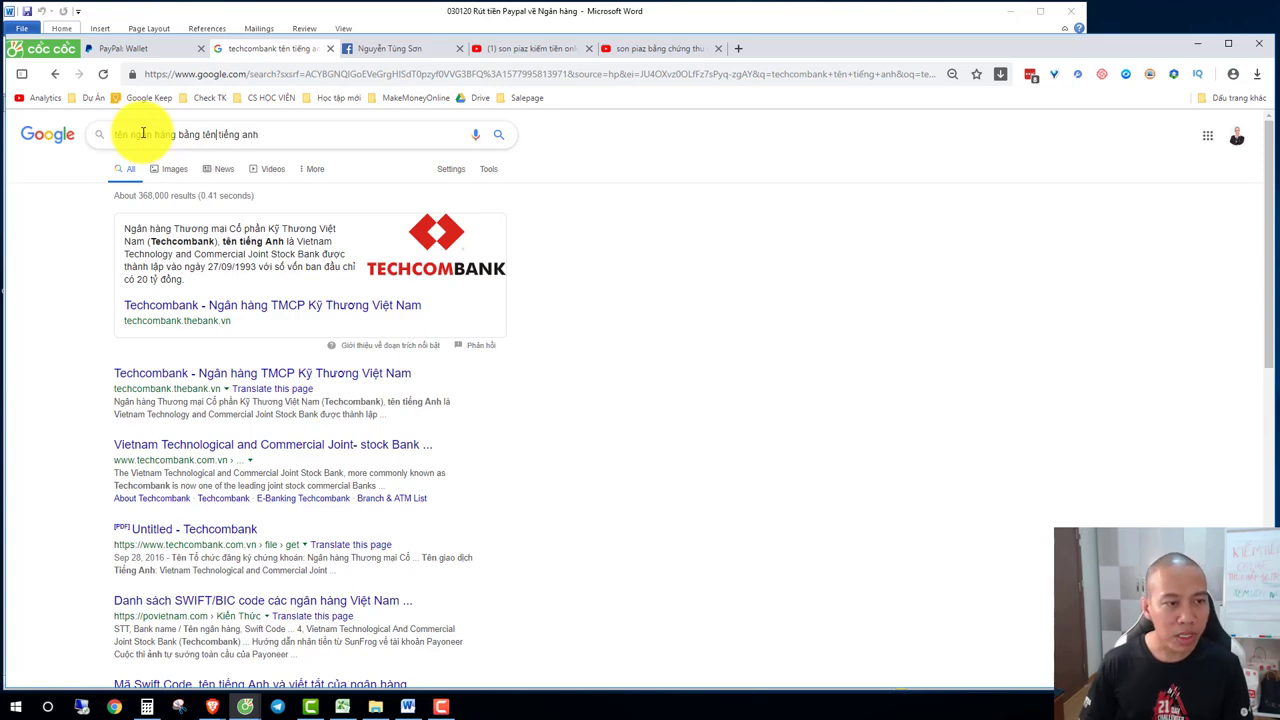
key("BackSpace")
key("BackSpace")
key("BackSpace")
key("BackSpace")
key("Return")
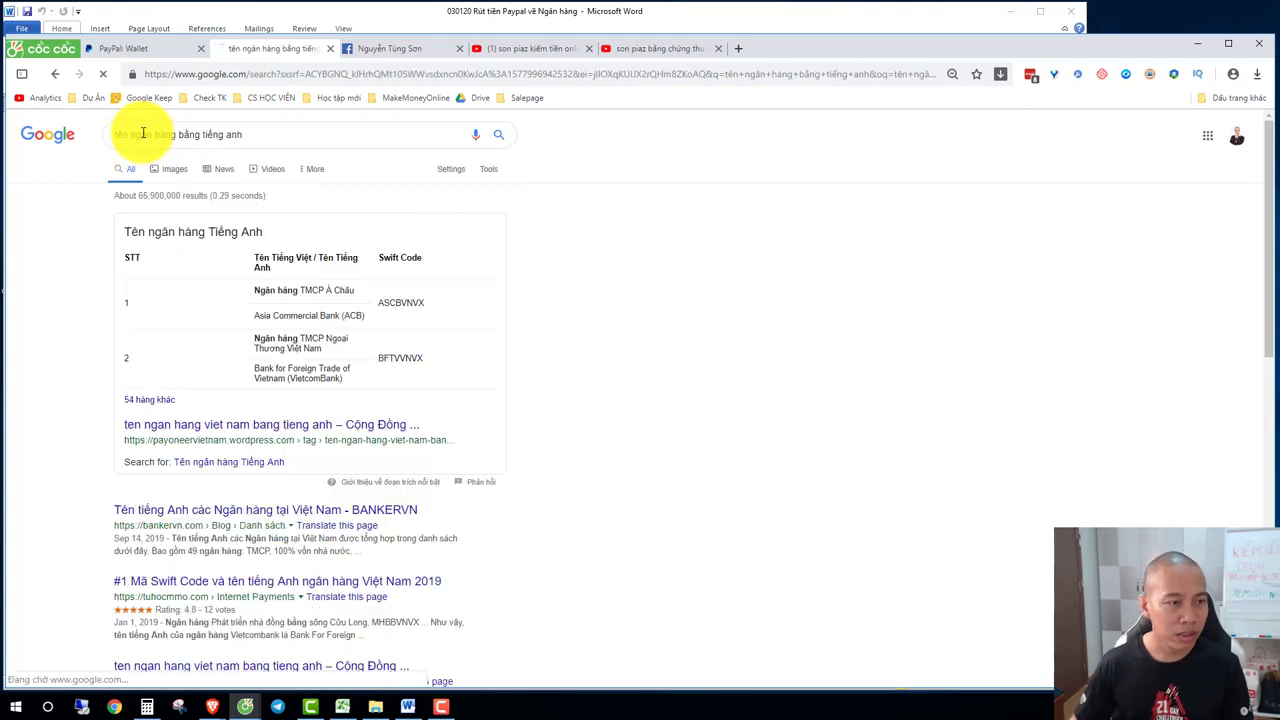
Open the featured result "ten ngan hang viet nam bang tieng anh" and find its table of bank names and SWIFT codes.
left_click(232, 430)
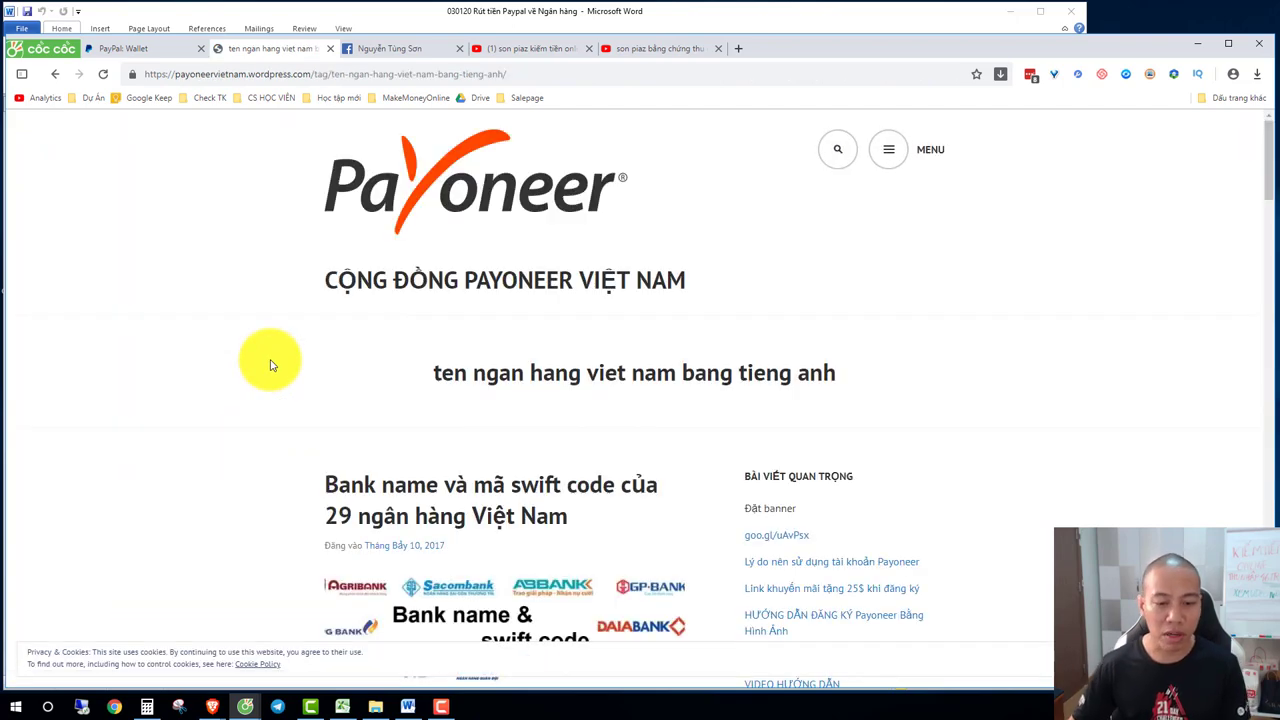
scroll(285, 370, "down", 3)
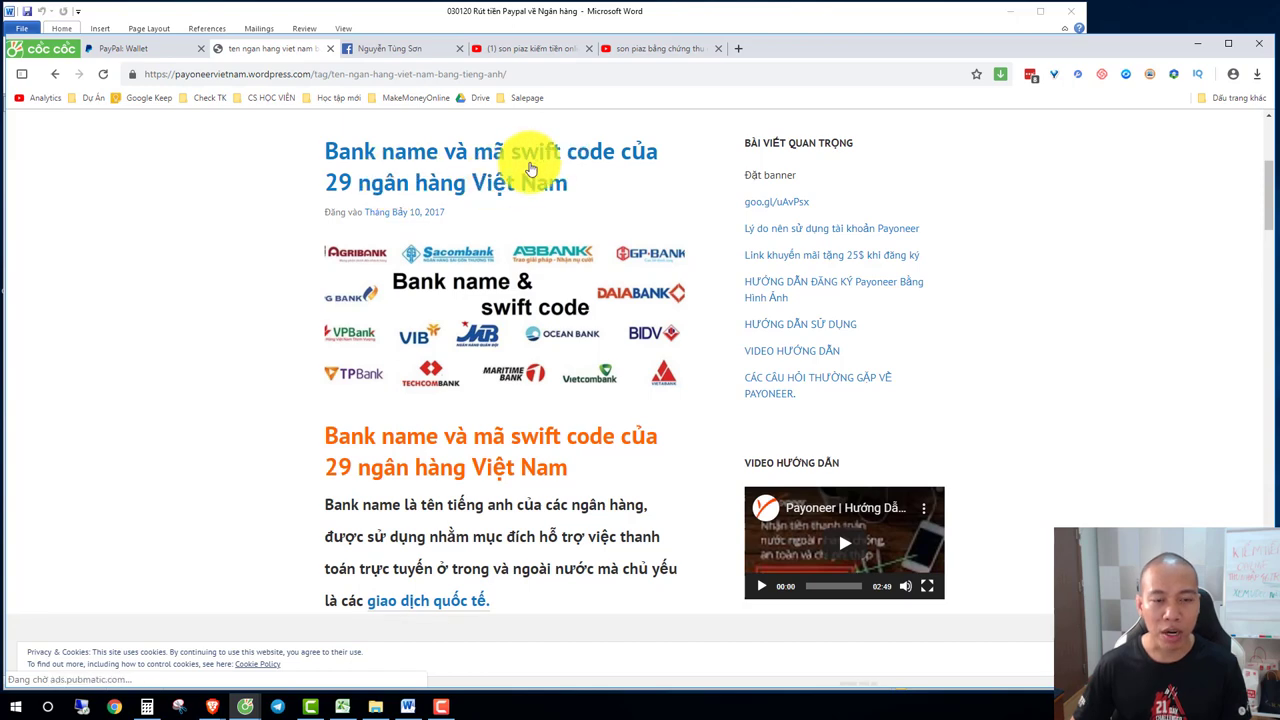
scroll(282, 461, "down", 4)
scroll(280, 459, "down", 2)
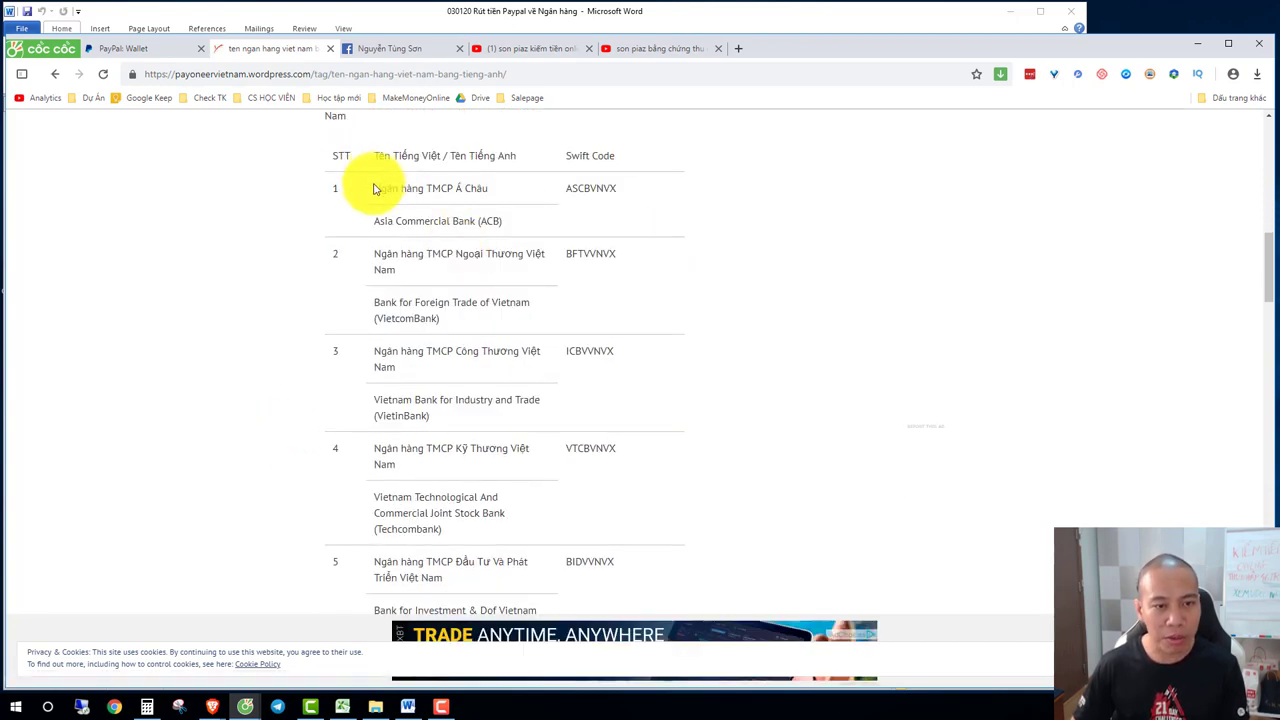
Examine the Vietnamese and English names in the table's Asia Commercial Bank (ACB) entry.
left_click_drag(371, 189, 409, 209)
left_click(412, 225)
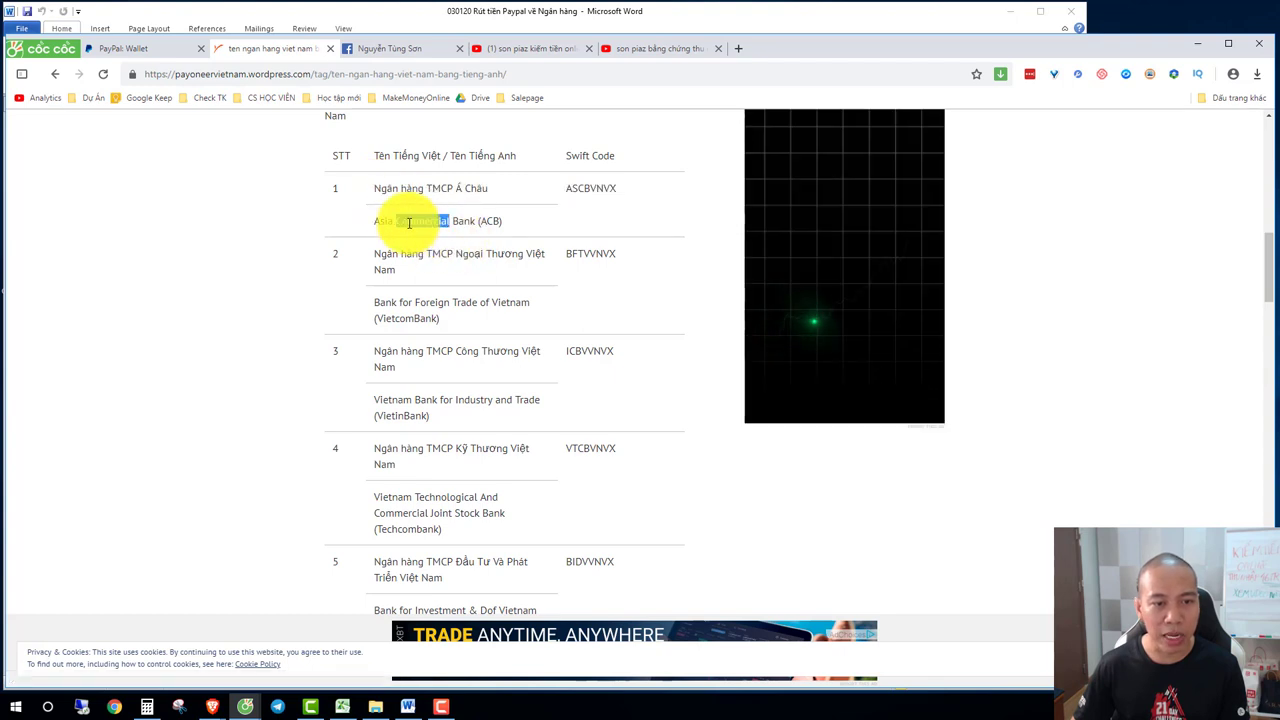
triple_click(409, 222)
left_click(477, 220)
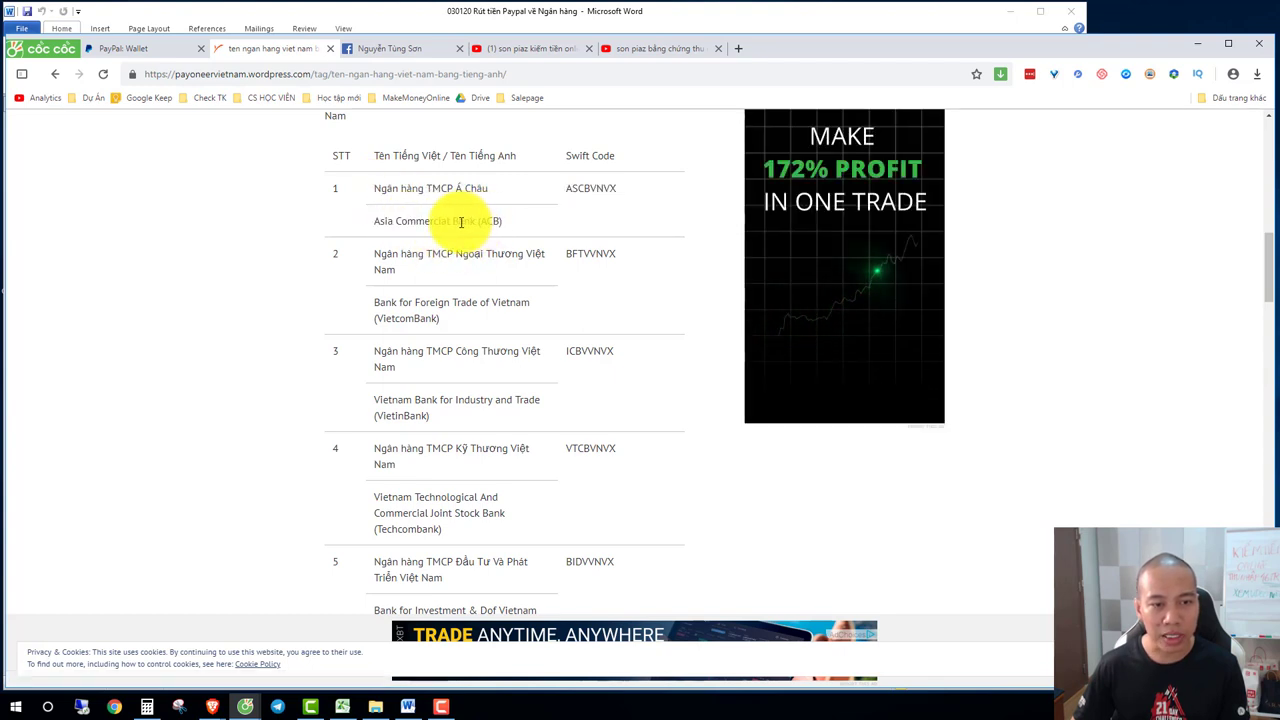
left_click_drag(461, 222, 370, 229)
left_click(377, 218)
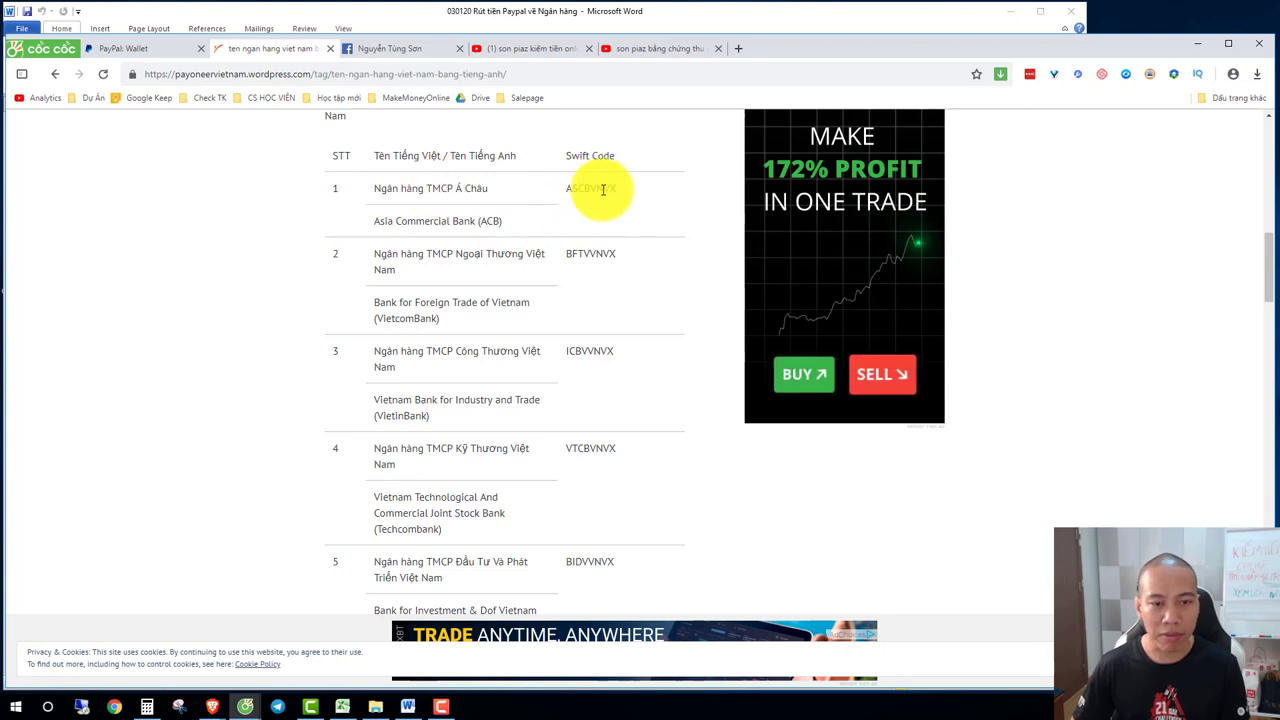
Copy "Vietnam Technological And Commercial Joint Stock Bank" from the Techcombank table entry into the Bank Name field of PayPal's bank-linking form.
scroll(435, 478, "down", 2)
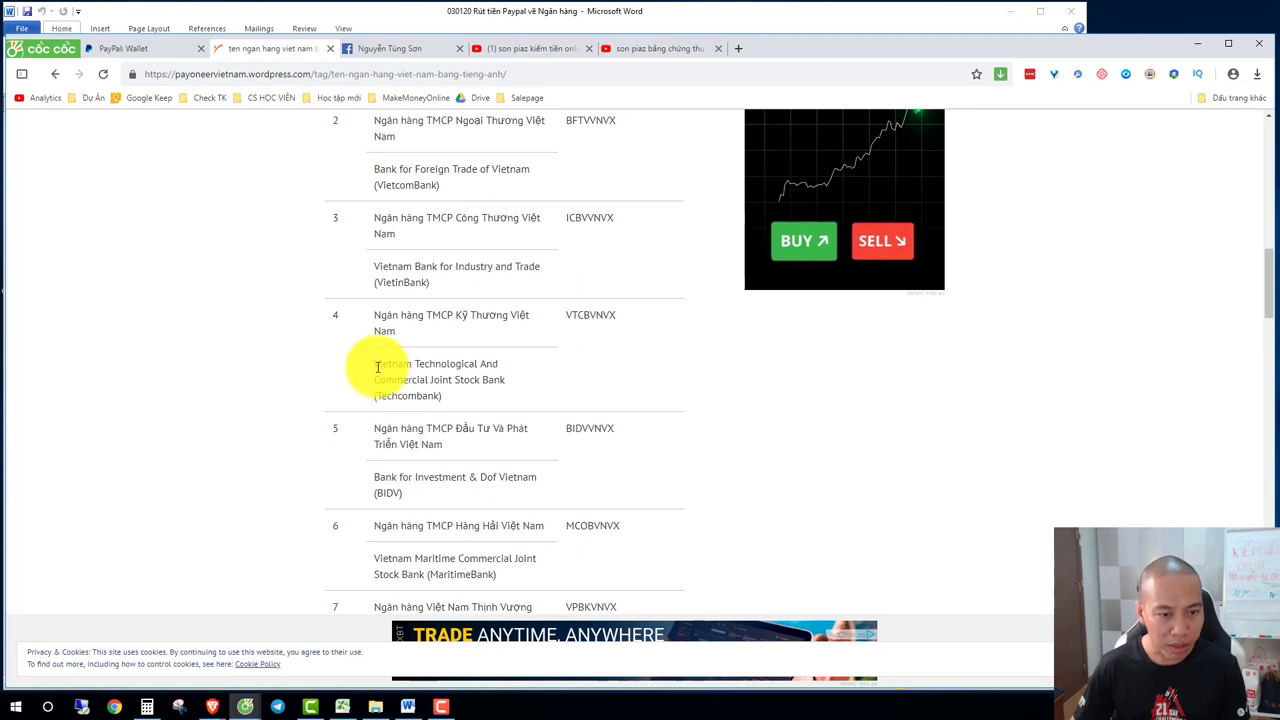
left_click_drag(374, 363, 503, 381)
right_click(503, 381)
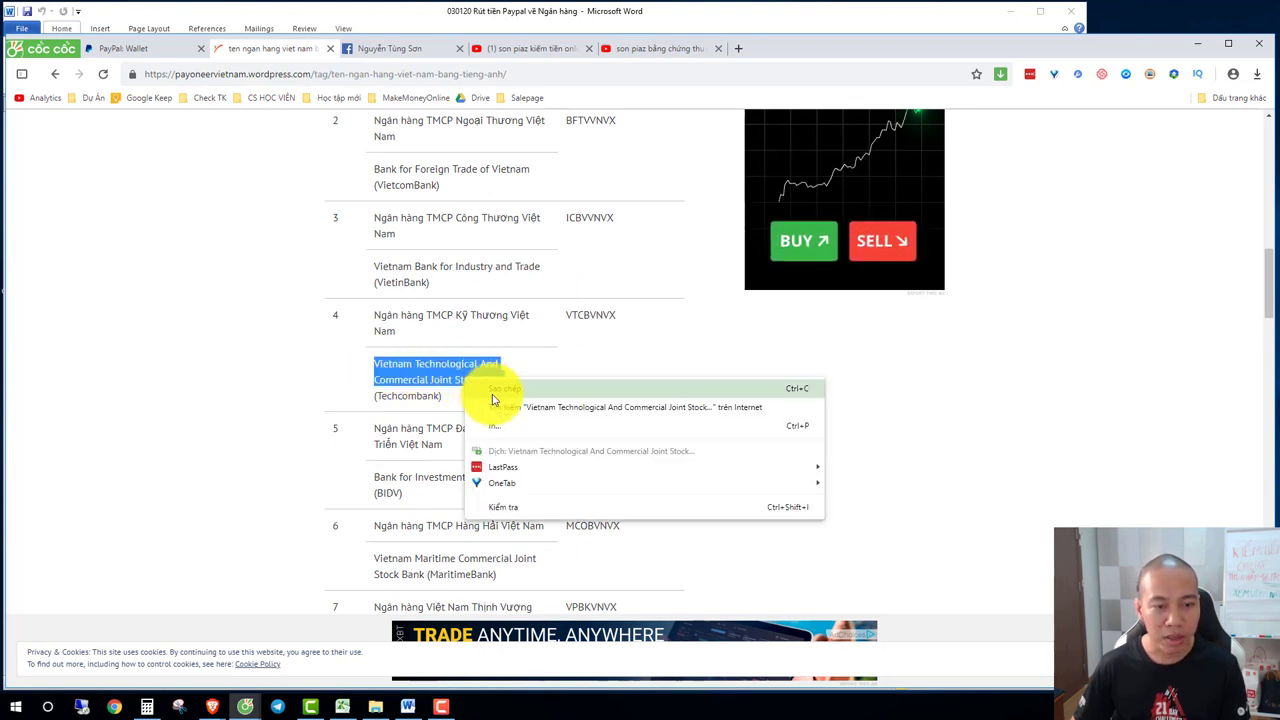
left_click(491, 388)
left_click(165, 52)
left_click(591, 303)
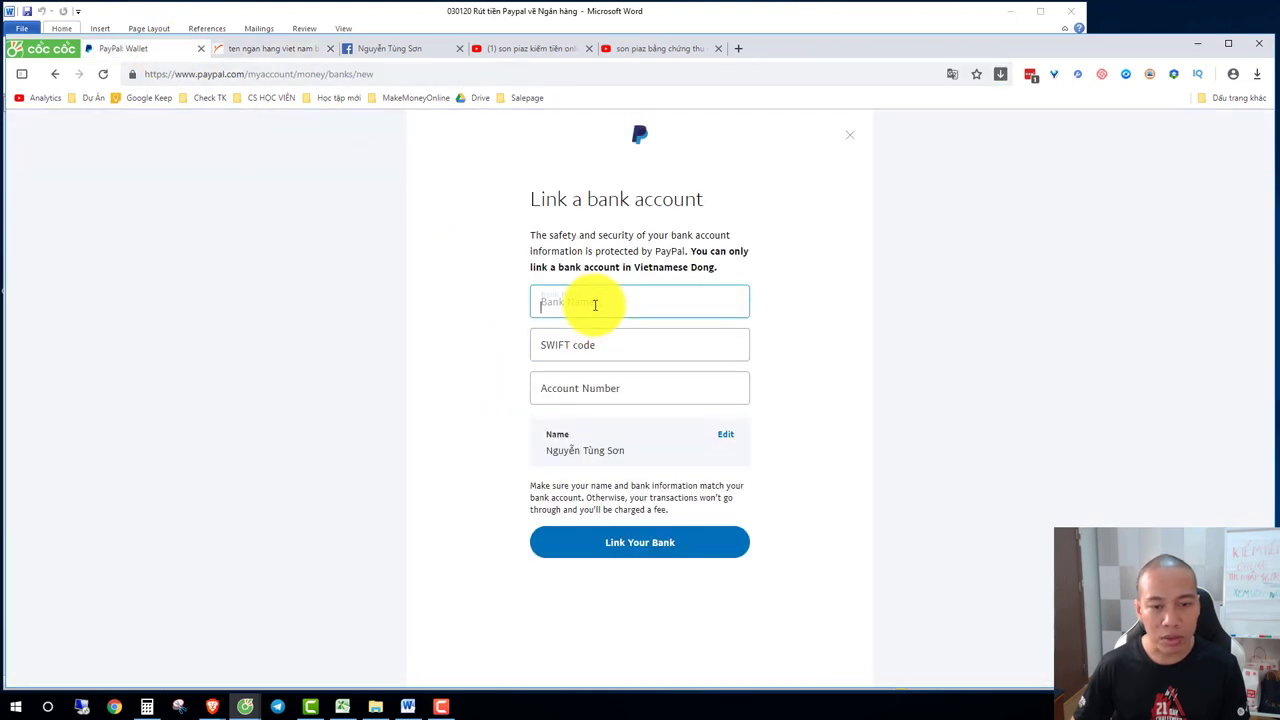
right_click(594, 307)
left_click(629, 400)
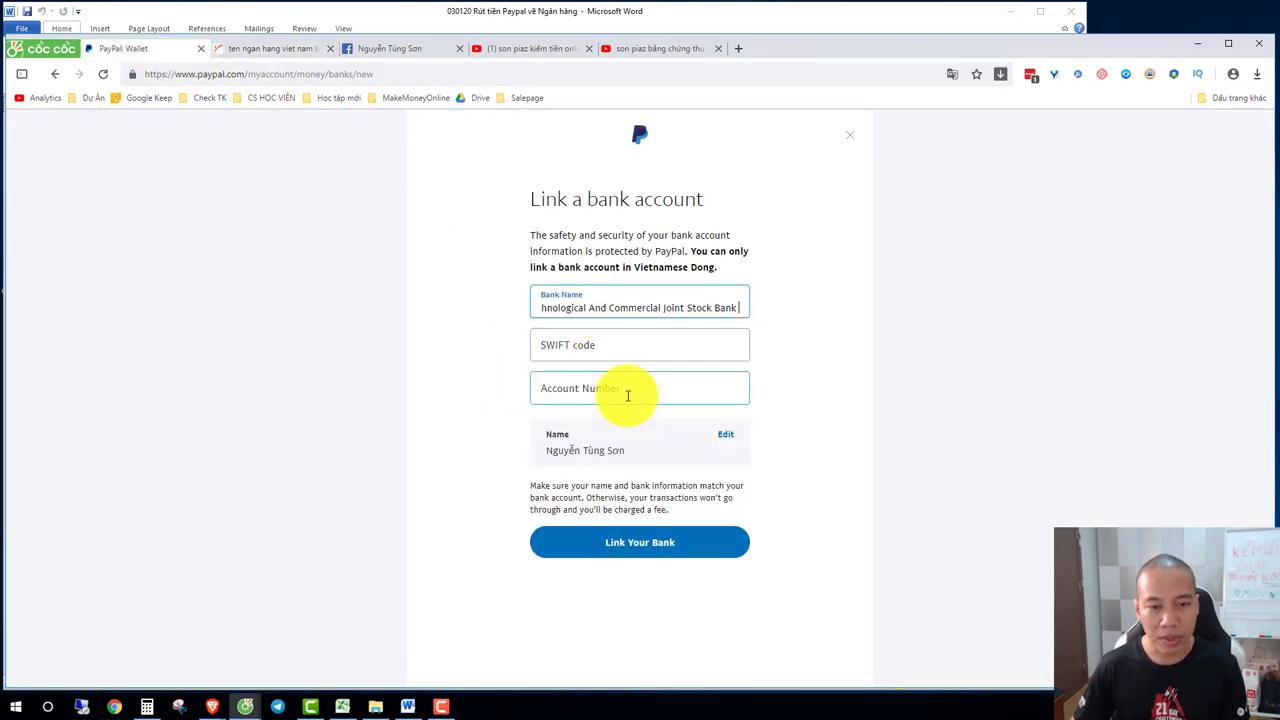
Copy Techcombank's SWIFT code VTCBVNVX from the bank table into the SWIFT code field of the PayPal form.
left_click(600, 351)
left_click(300, 48)
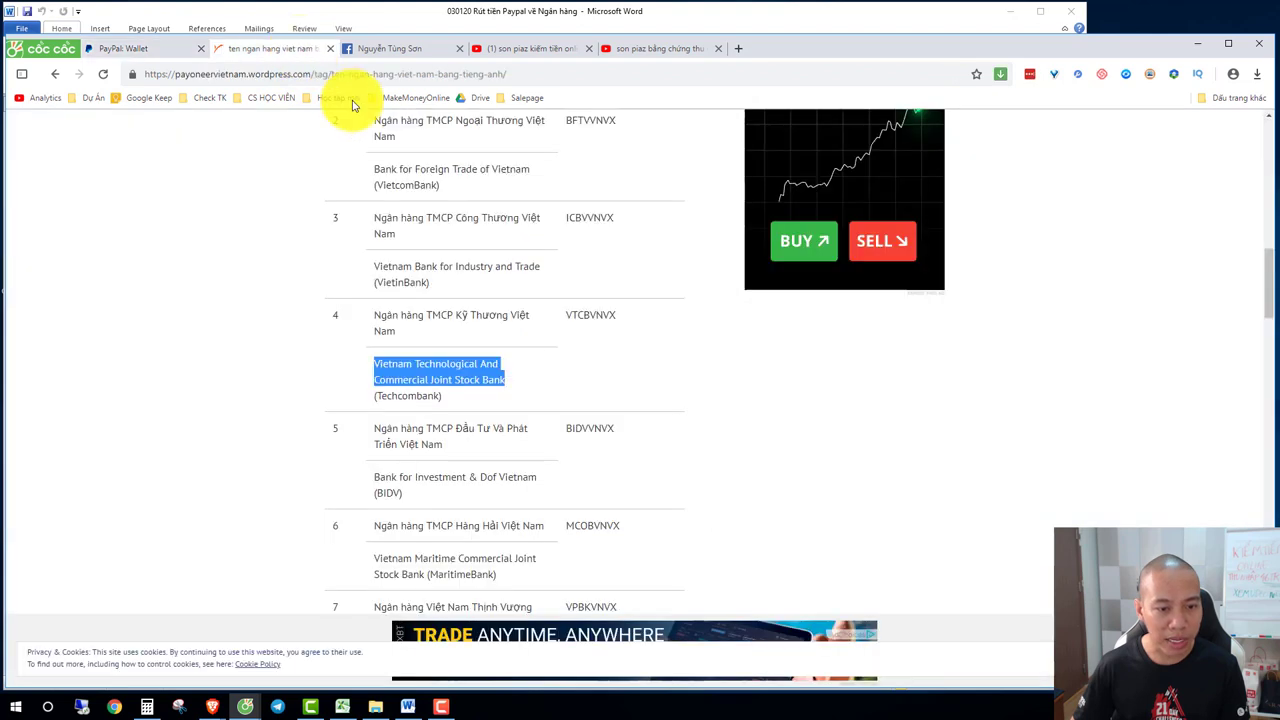
double_click(586, 316)
right_click(586, 316)
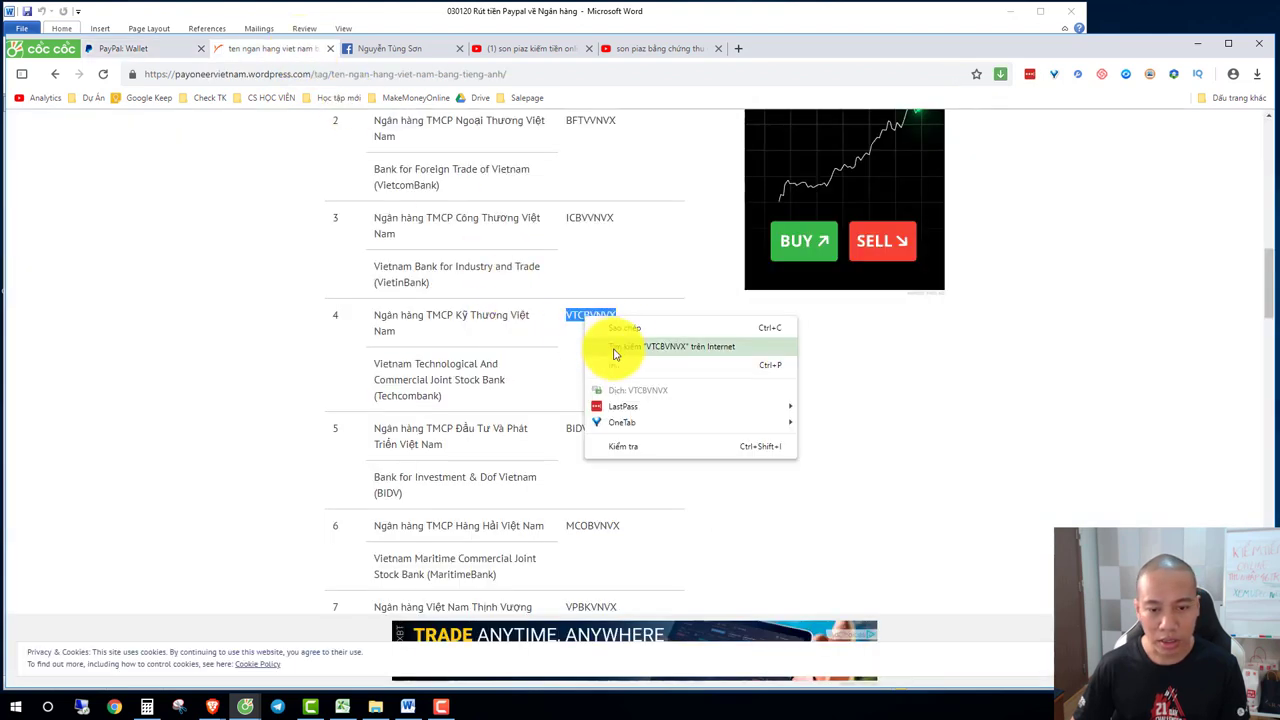
left_click(618, 332)
left_click(157, 50)
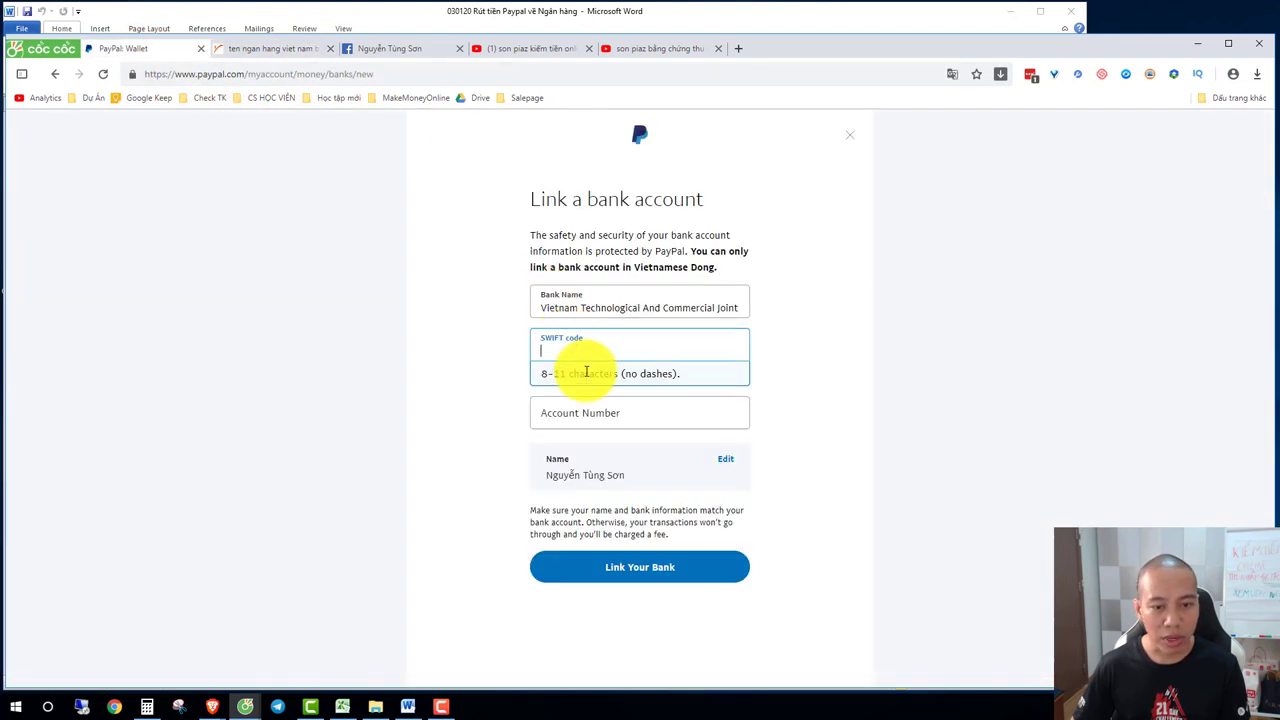
right_click(584, 352)
left_click(622, 447)
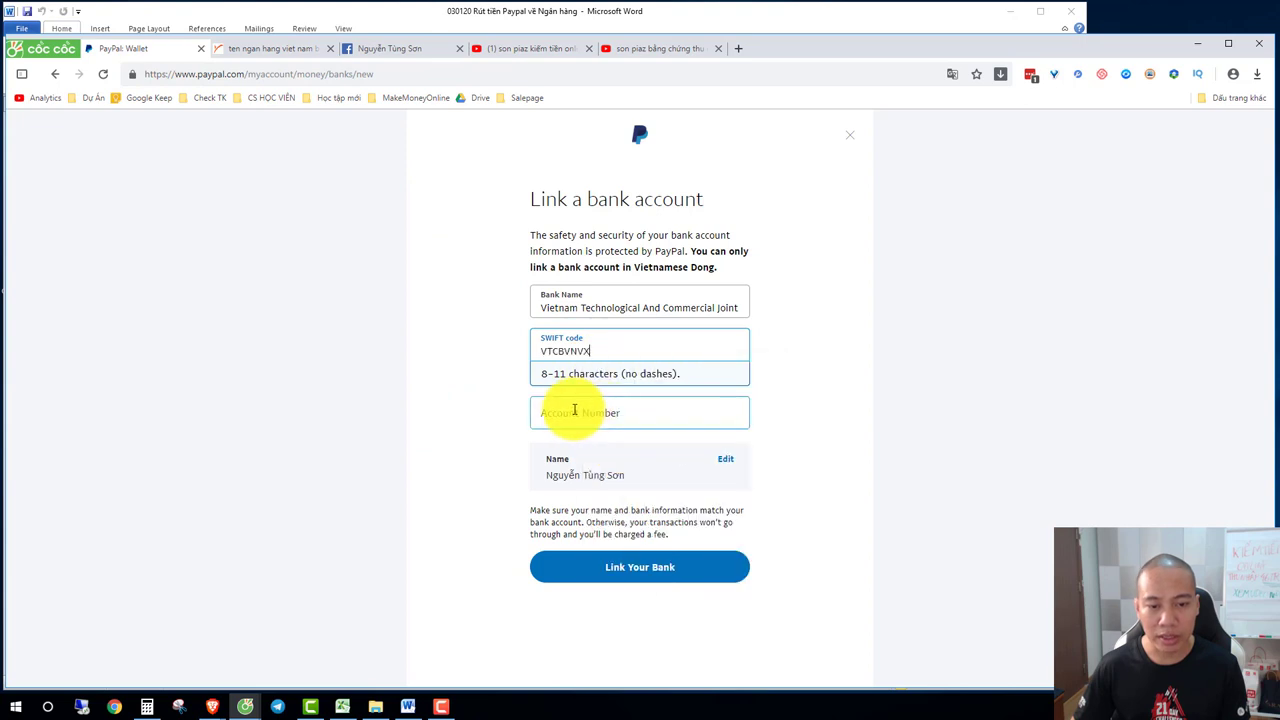
Enter the bank account number in the Account Number field of the bank-linking form.
left_click(572, 412)
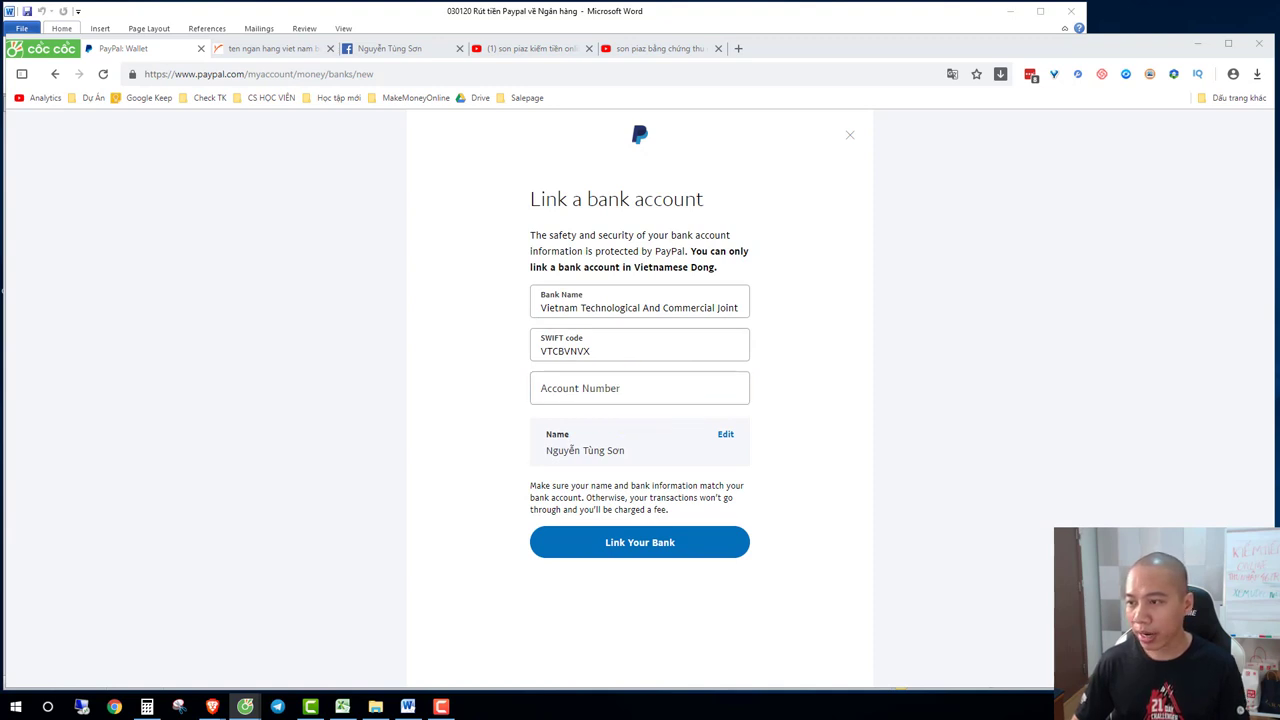
left_click(600, 391)
left_click(435, 511)
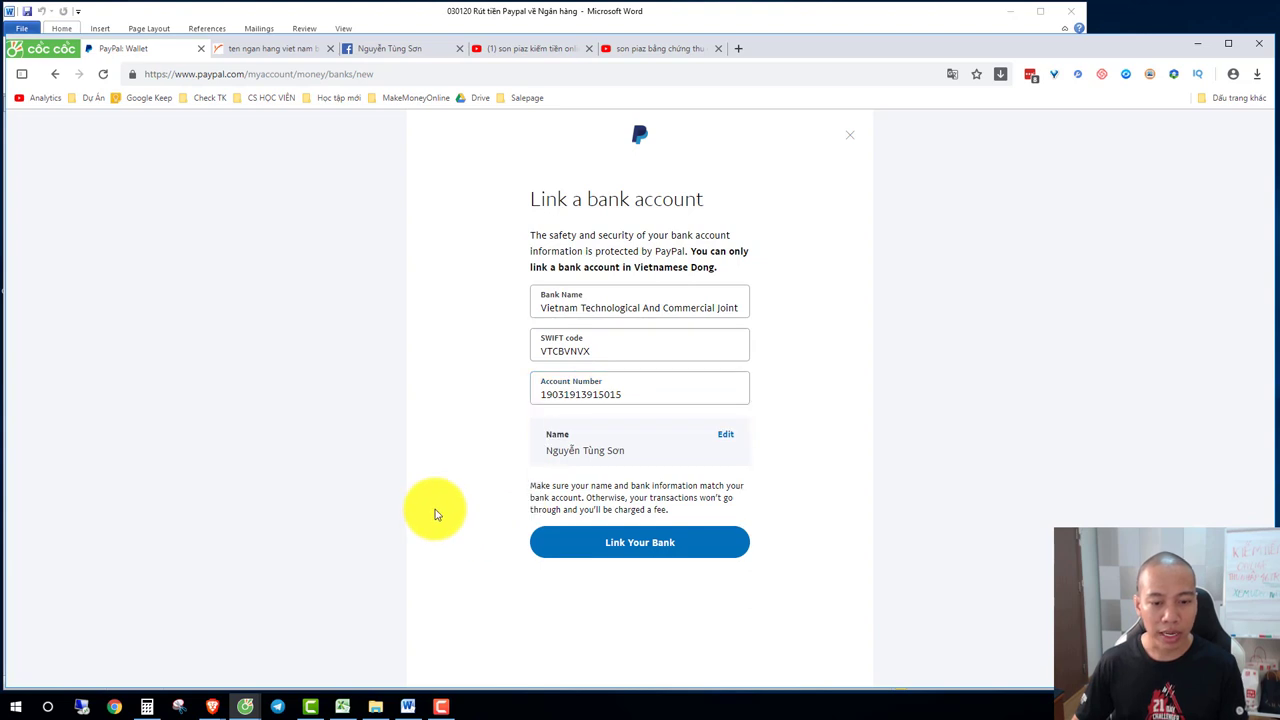
Examine PayPal's name change options for the account holder, including the legal name change requirements and the name update option.
left_click(722, 436)
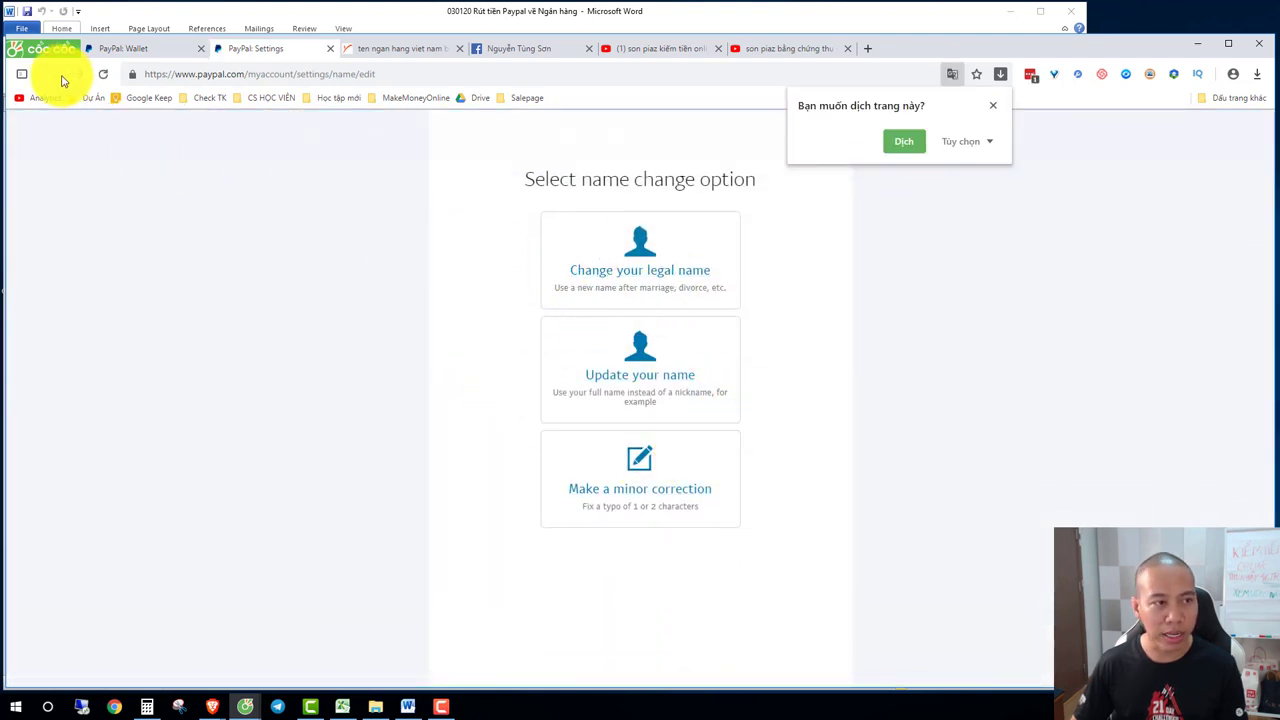
left_click(124, 48)
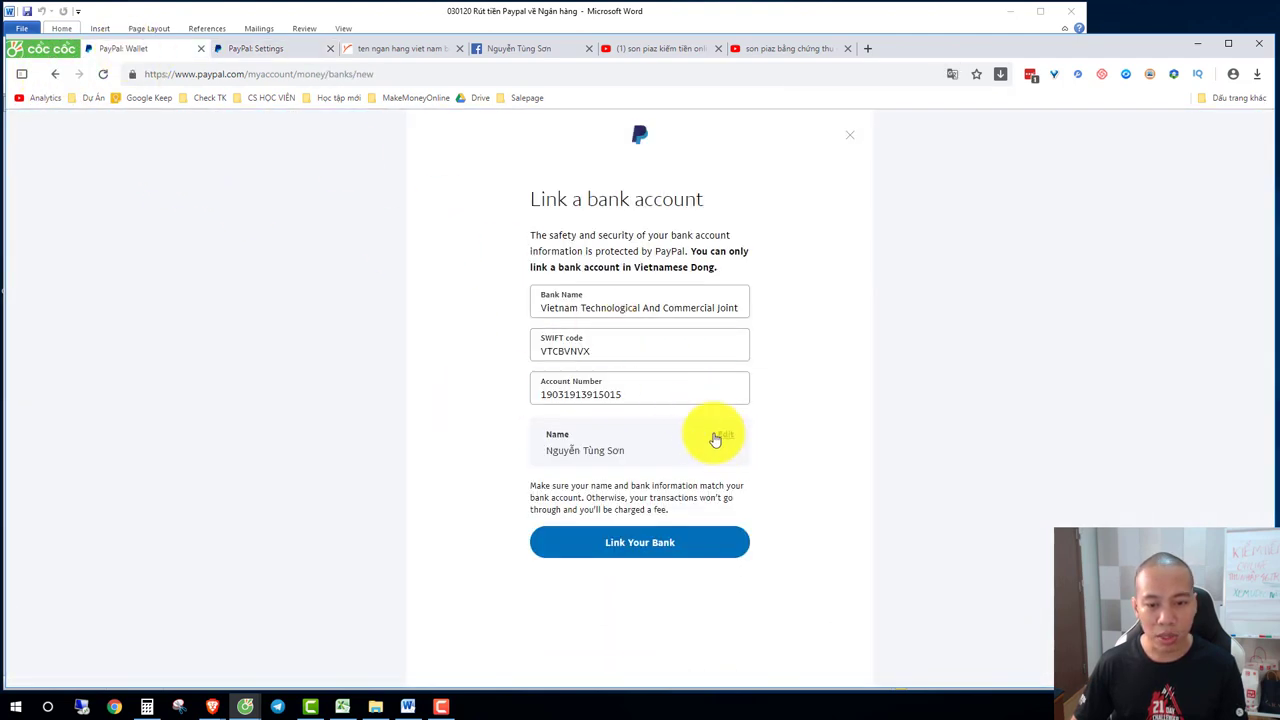
left_click(268, 49)
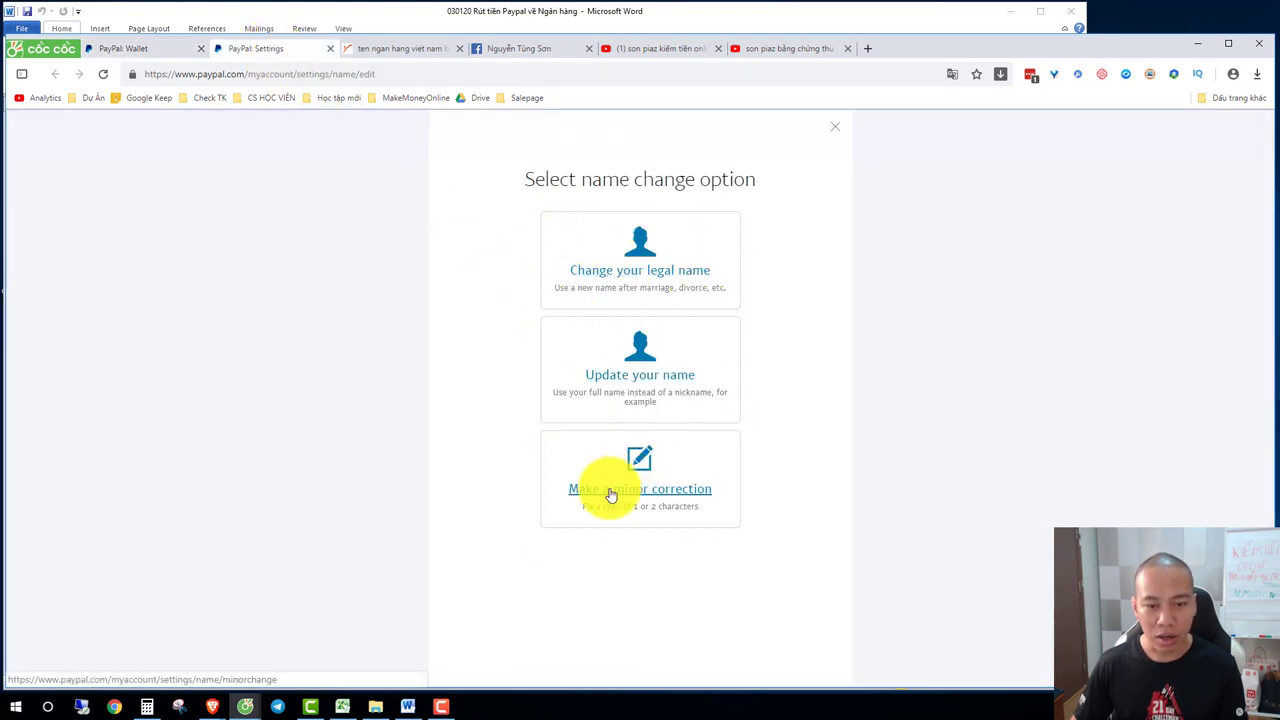
left_click(624, 285)
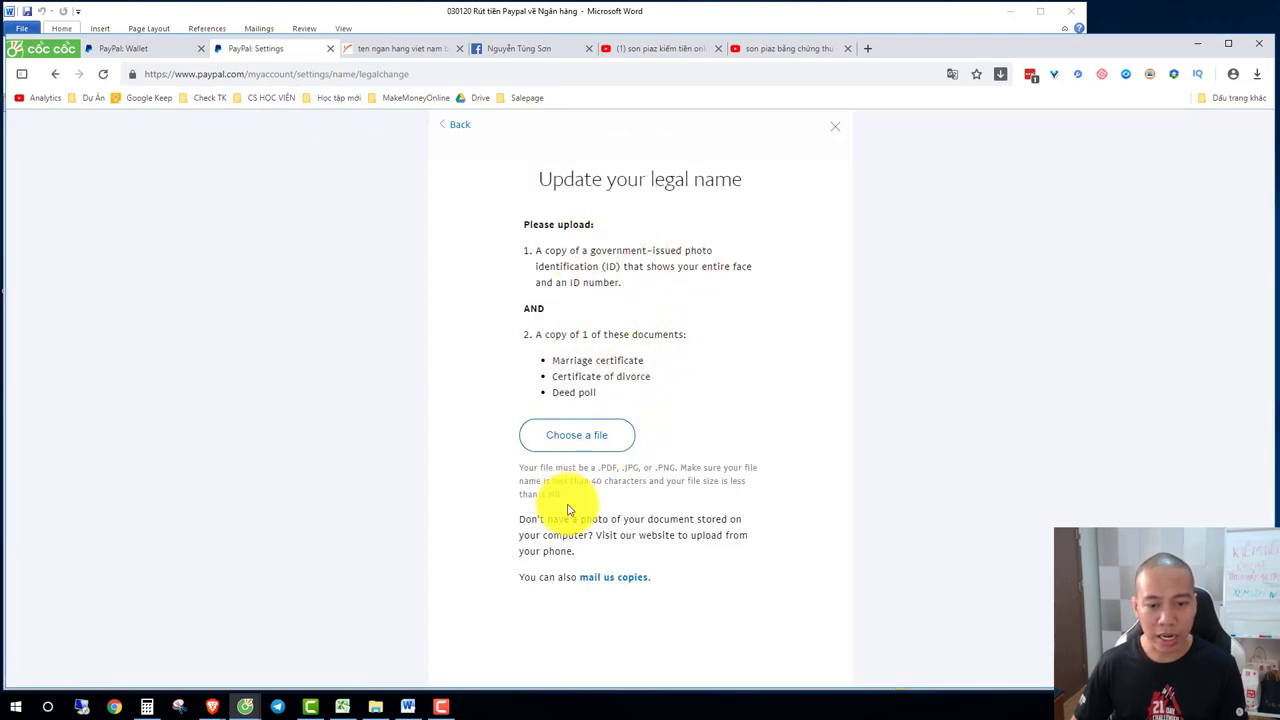
left_click(56, 76)
left_click(649, 381)
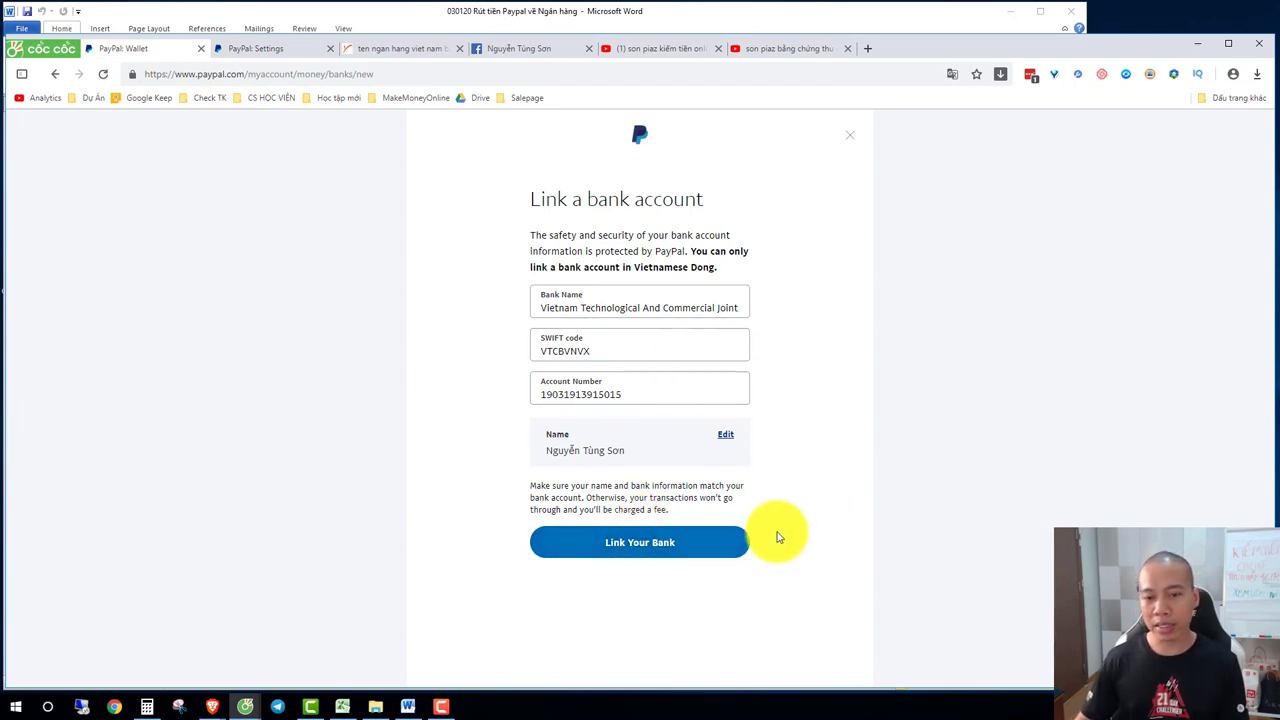
Submit the completed form to link the Techcombank account and close the confirmation.
left_click(626, 549)
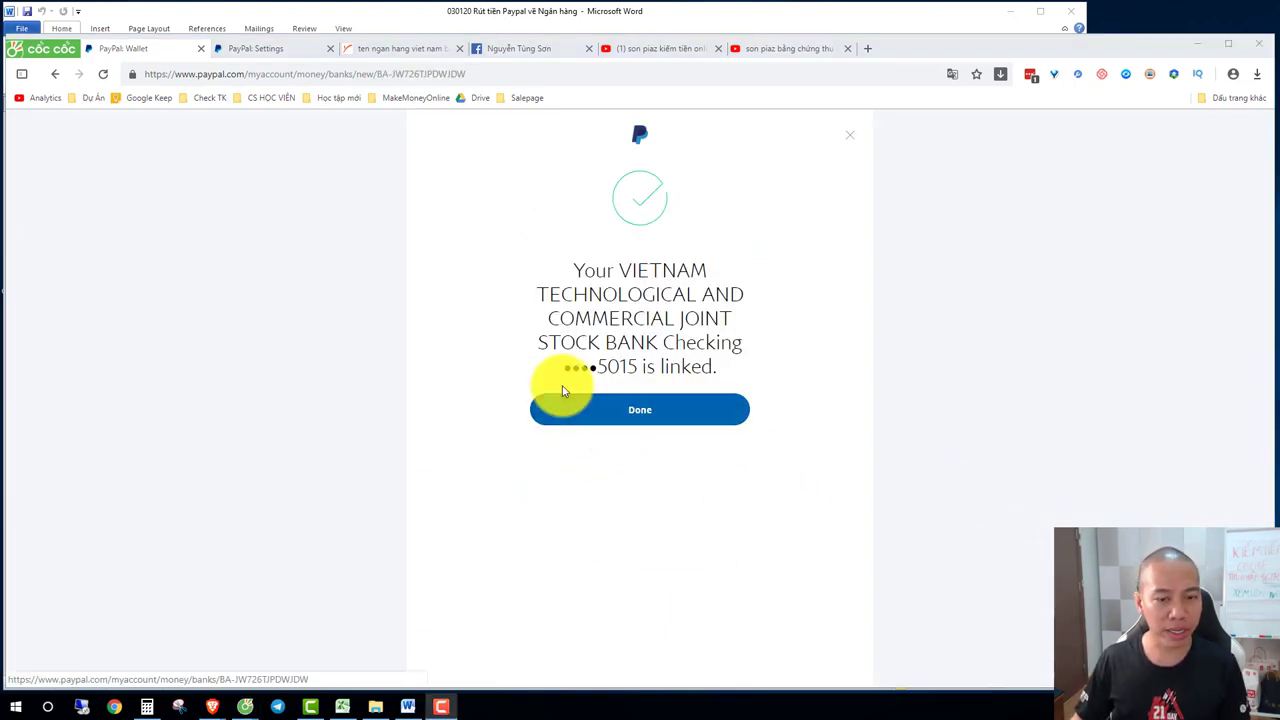
left_click(656, 417)
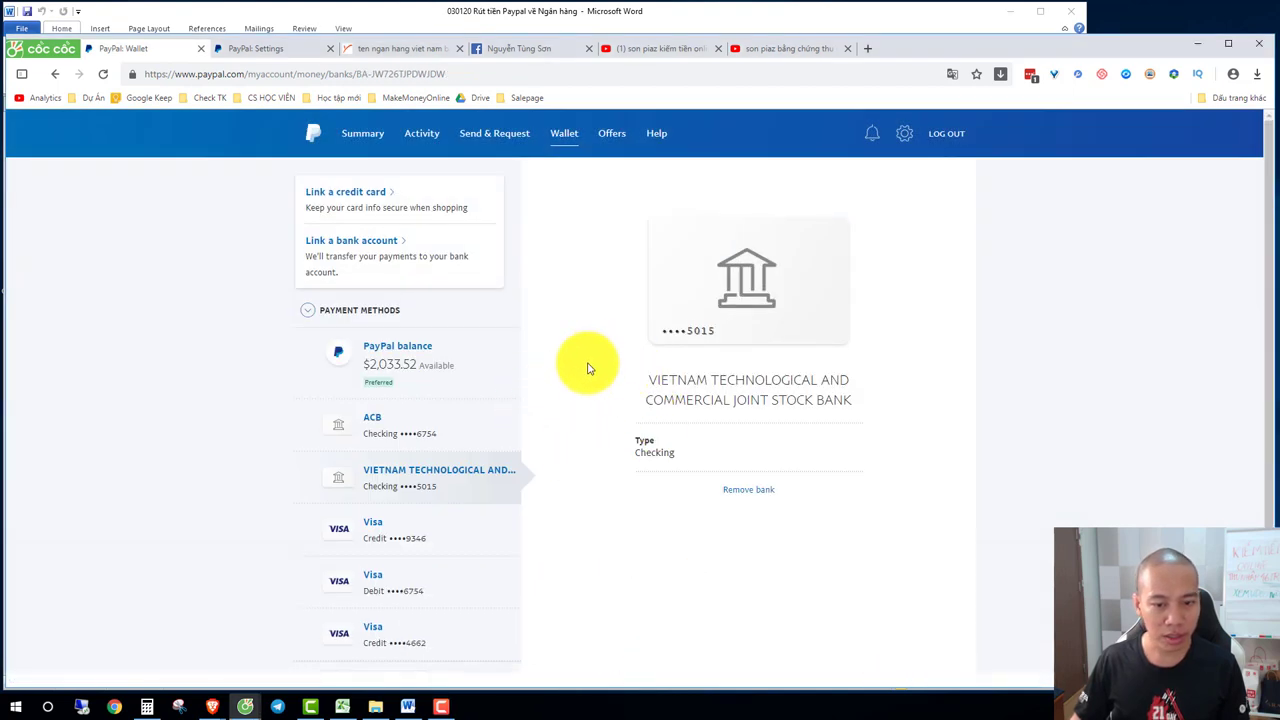
Start a transfer of funds from the PayPal balance, choosing Vietnam Technological and Commercial Joint Stock Bank as the destination.
left_click(458, 373)
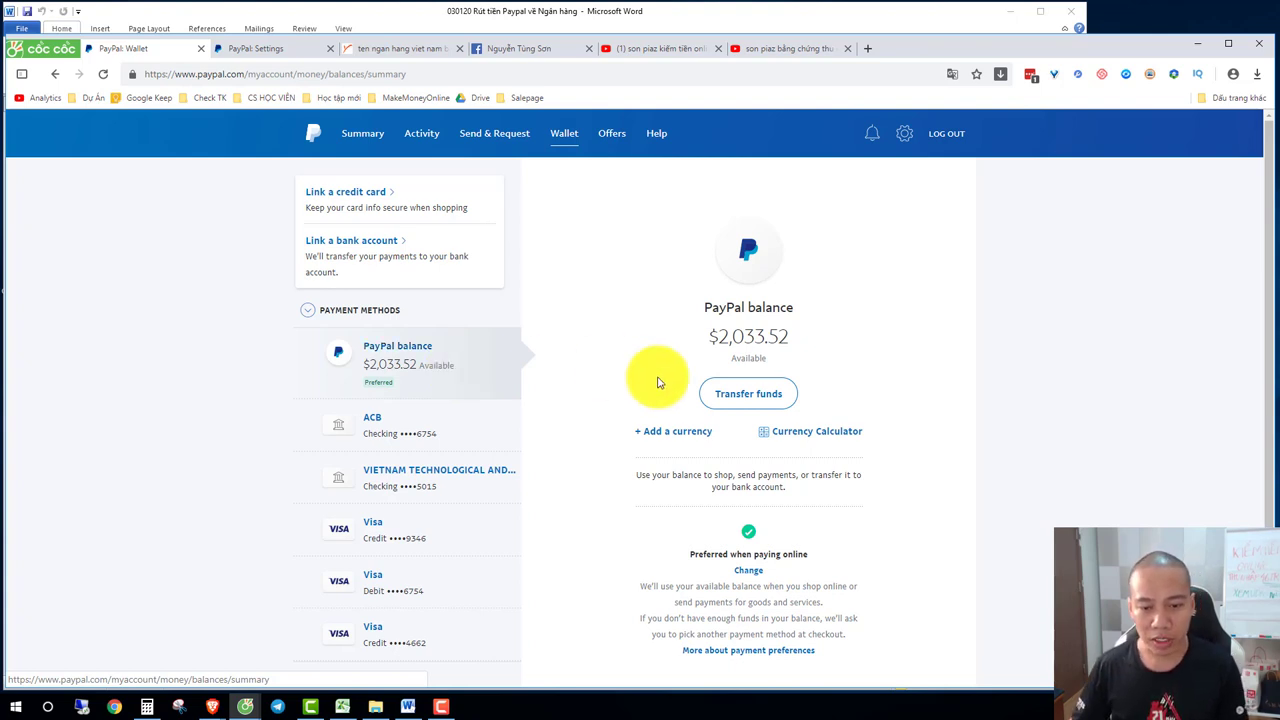
left_click(740, 394)
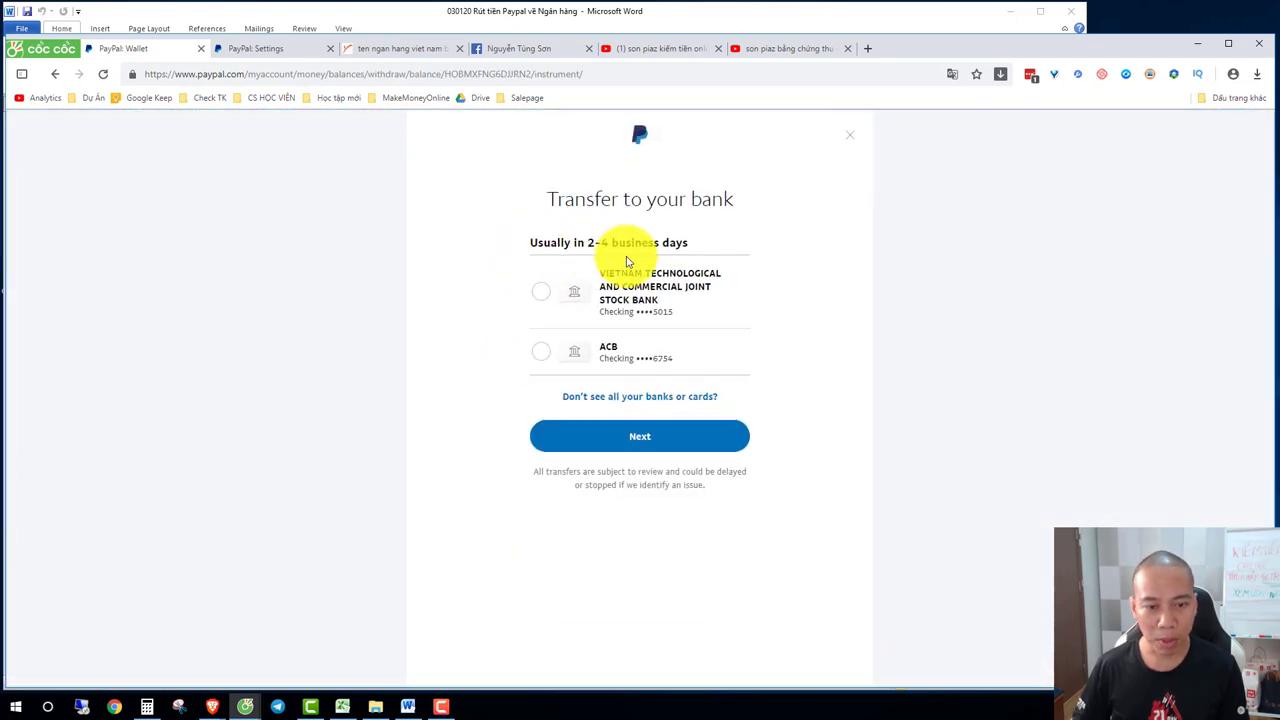
left_click(617, 293)
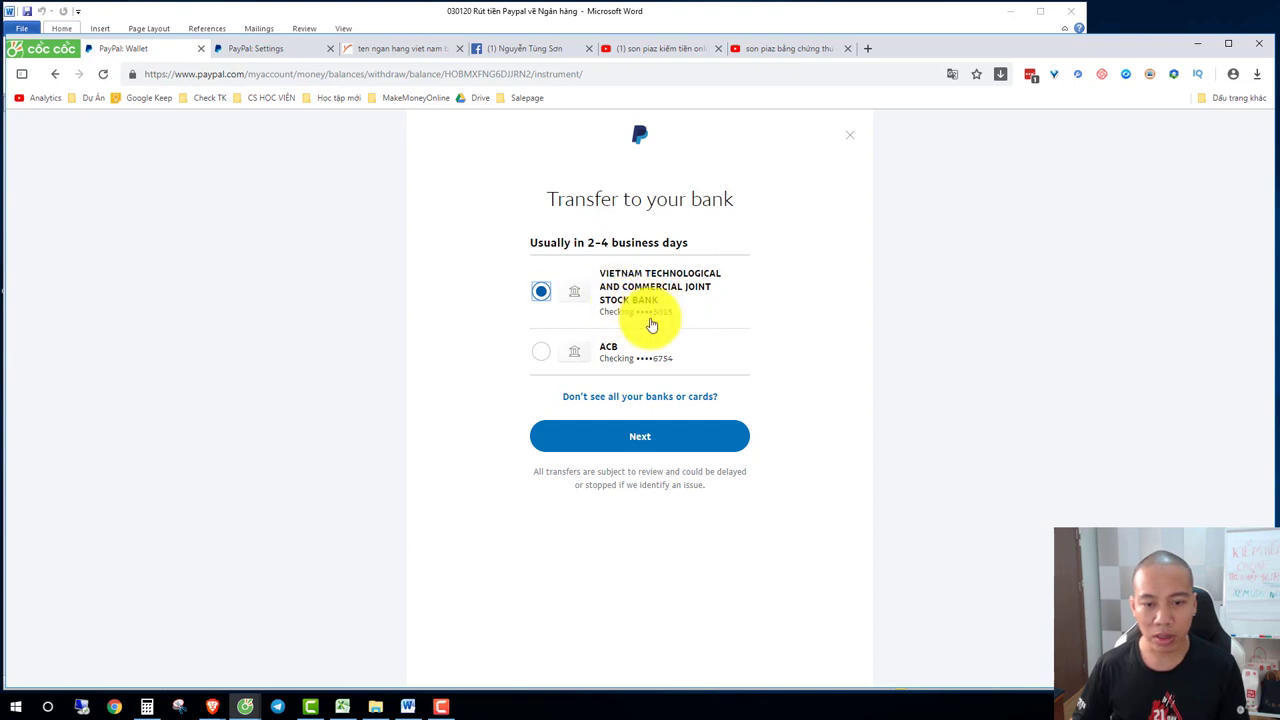
left_click(634, 440)
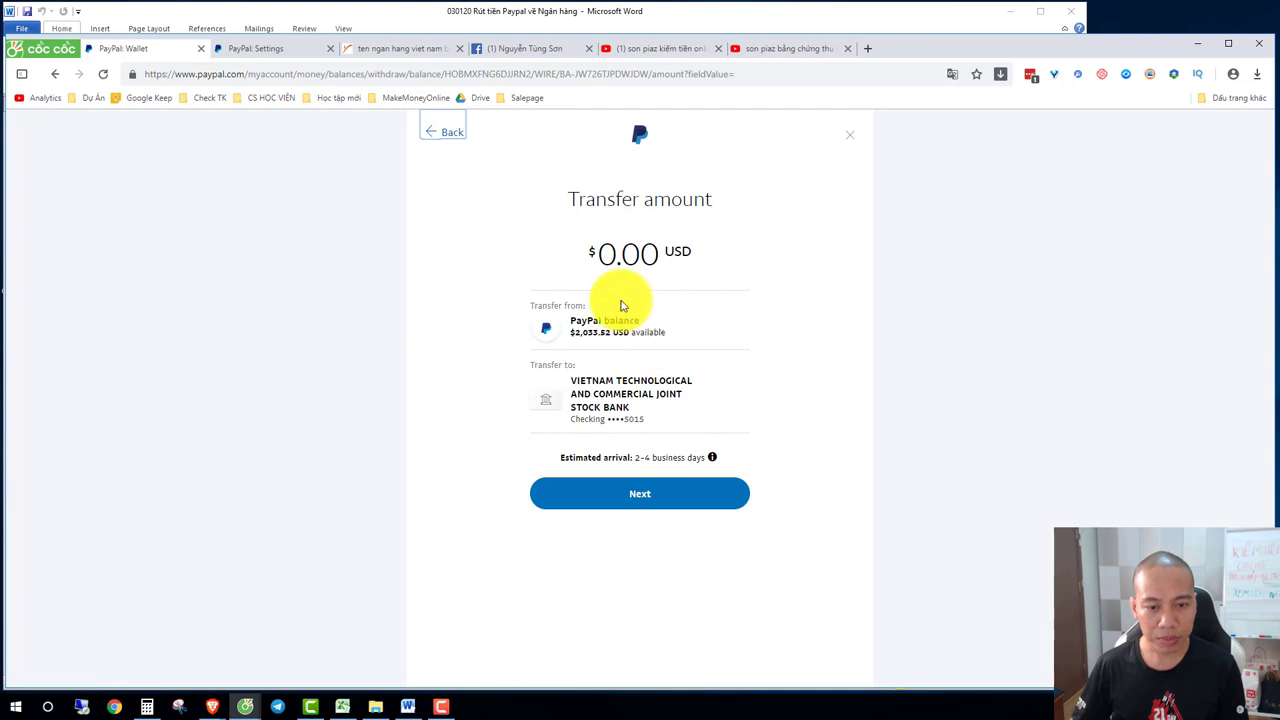
Set the transfer amount to 100.00 USD, check the estimated arrival time, and continue to the transfer review.
left_click(597, 260)
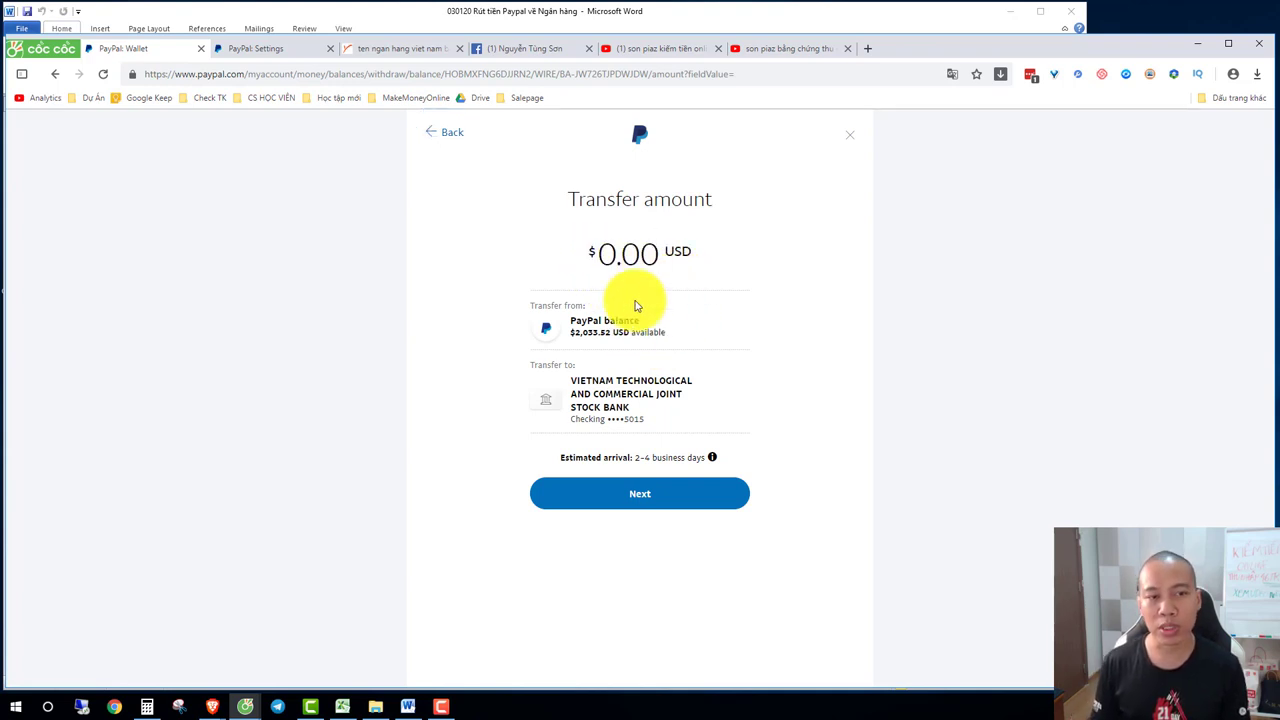
type("1")
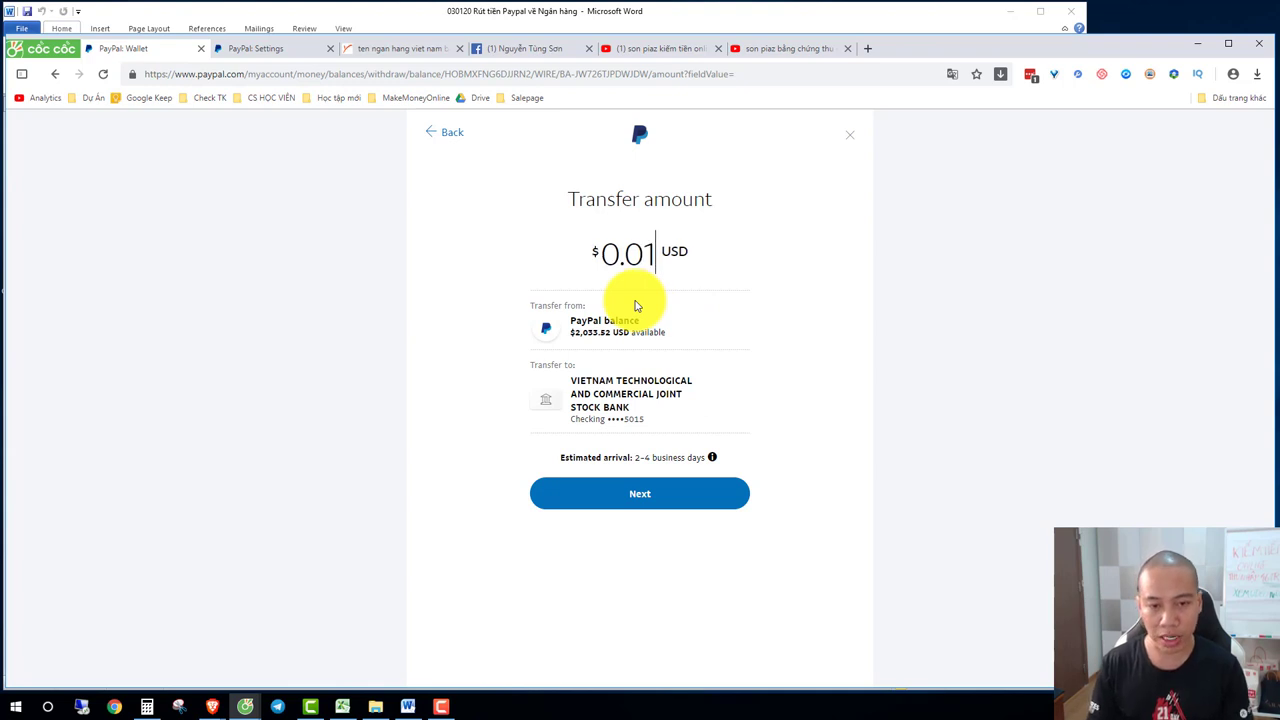
type("00")
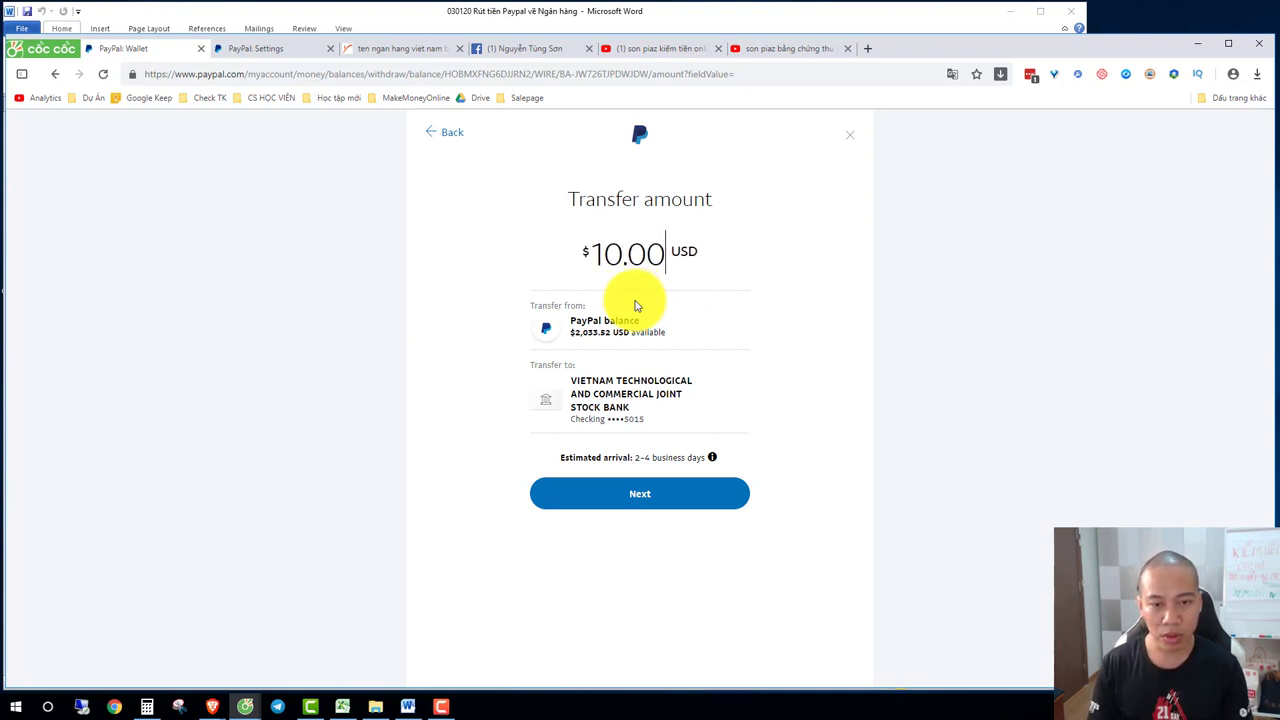
type(".00")
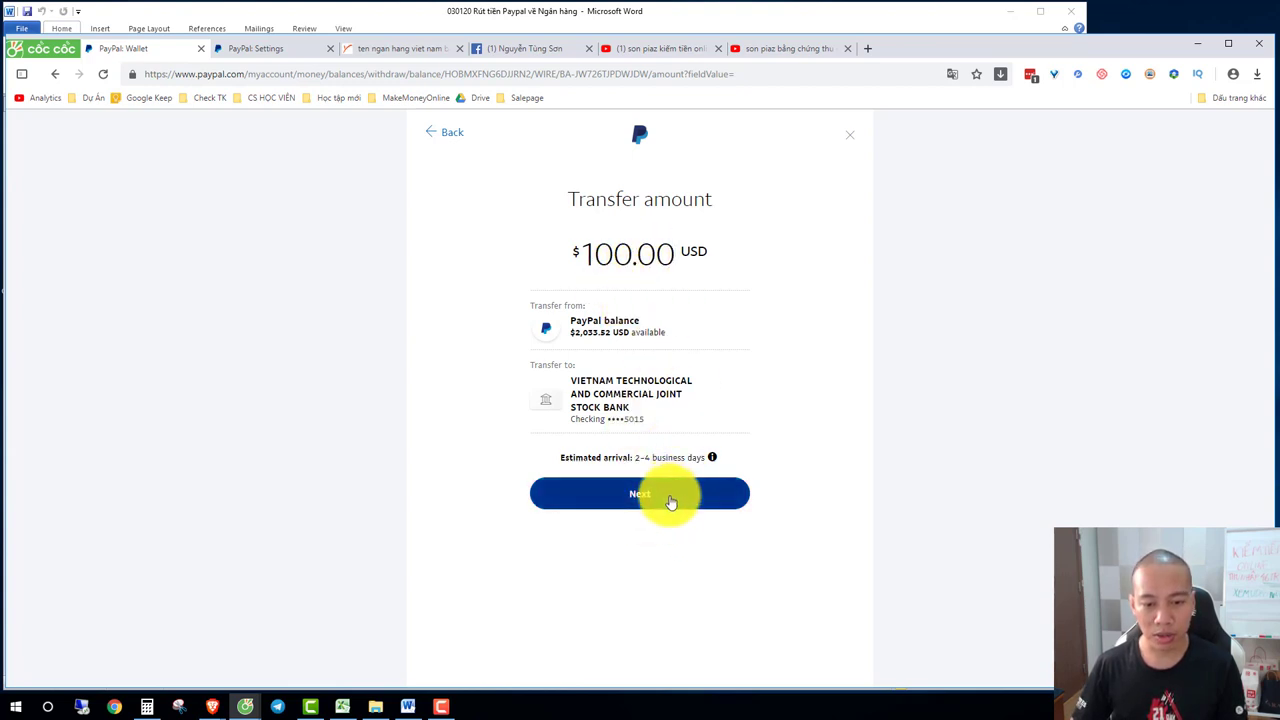
left_click_drag(564, 458, 698, 458)
left_click(703, 457)
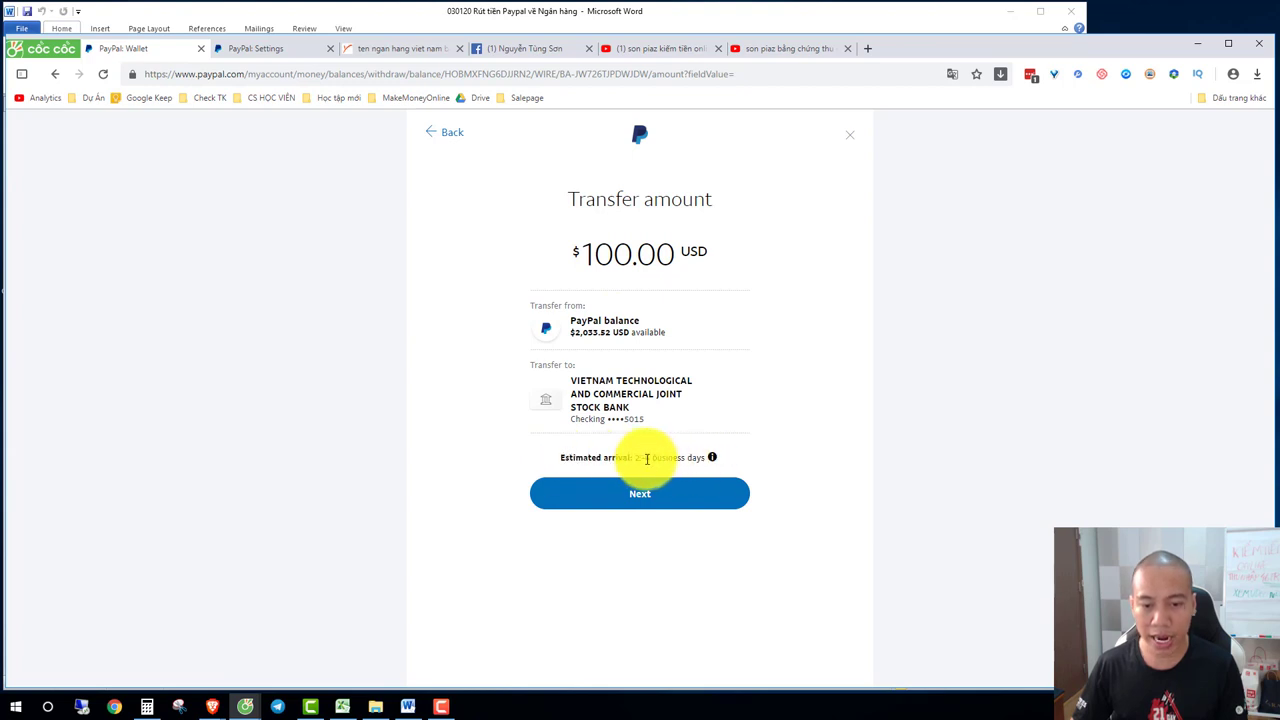
left_click(685, 502)
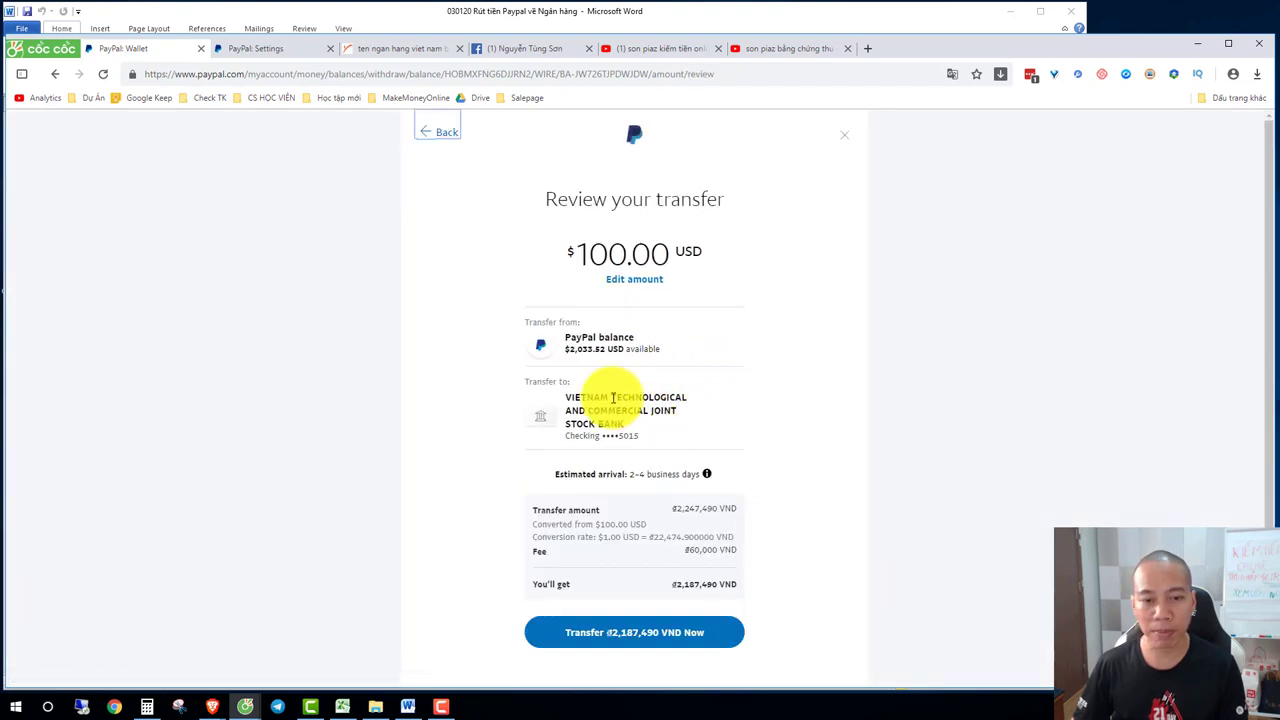
Check the fee and the amount to receive in the transfer review, and submit the 100.00 USD transfer.
scroll(770, 490, "down", 1)
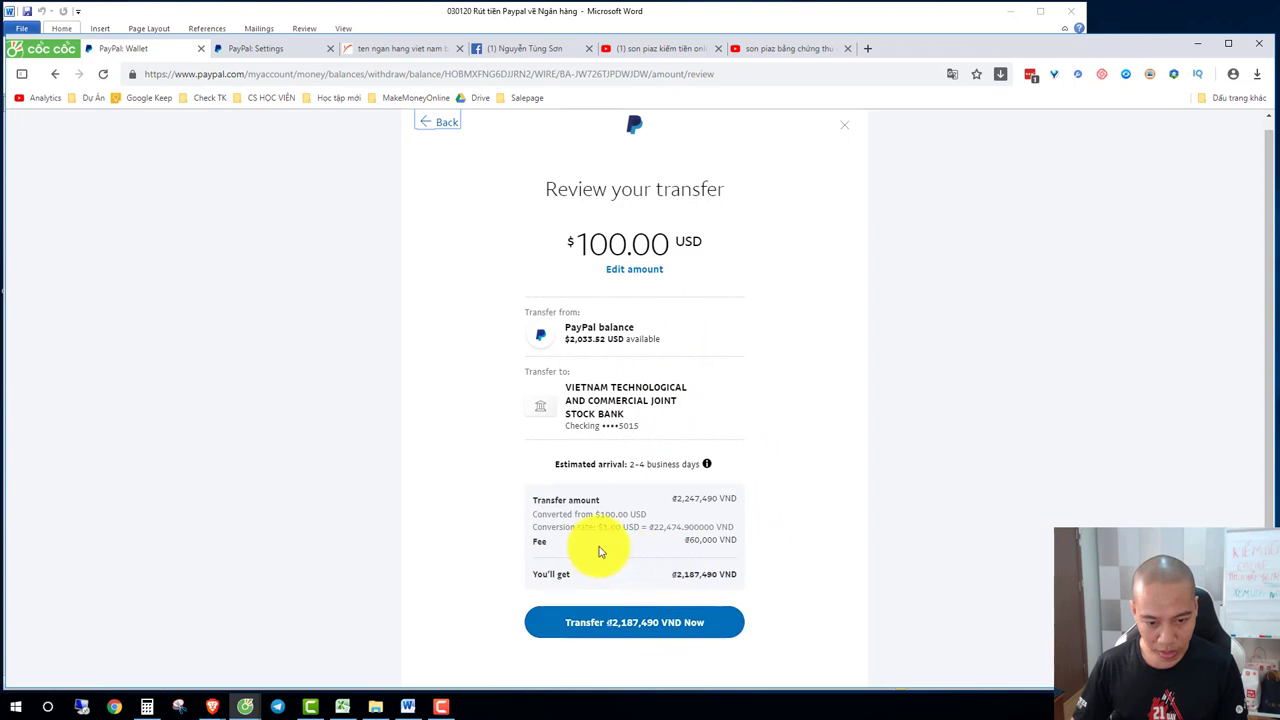
left_click_drag(686, 538, 739, 545)
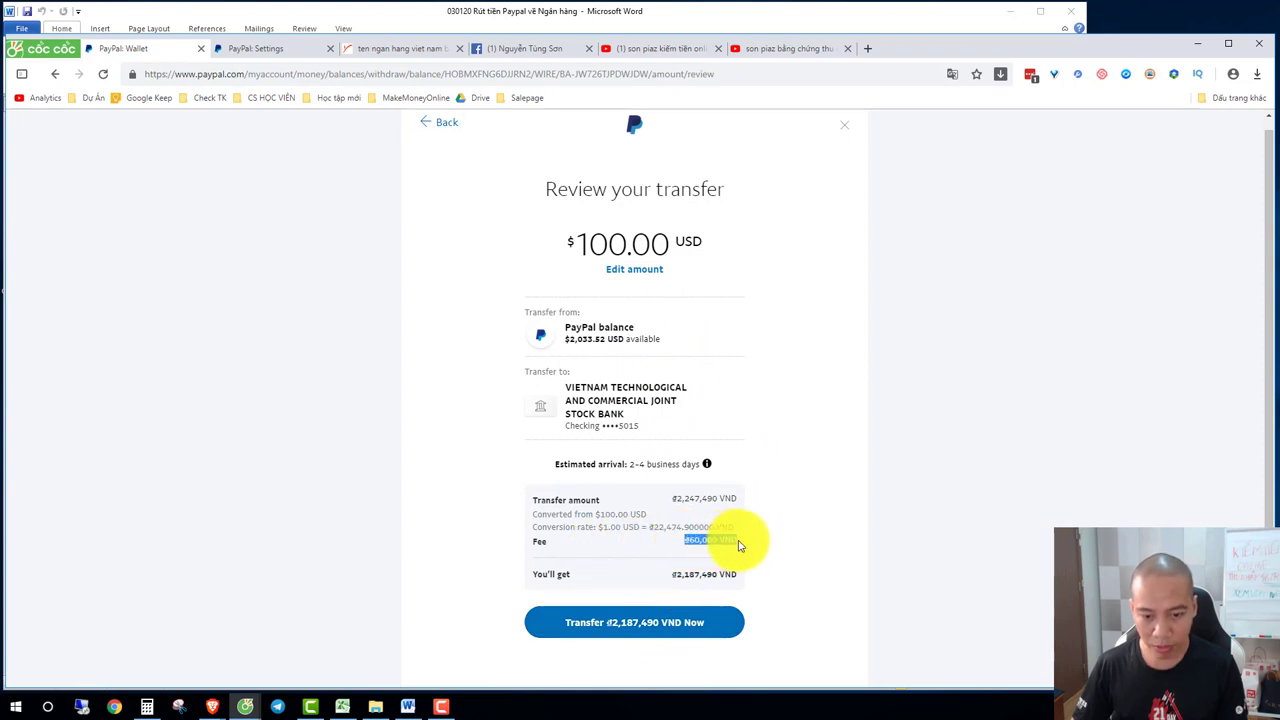
left_click(739, 545)
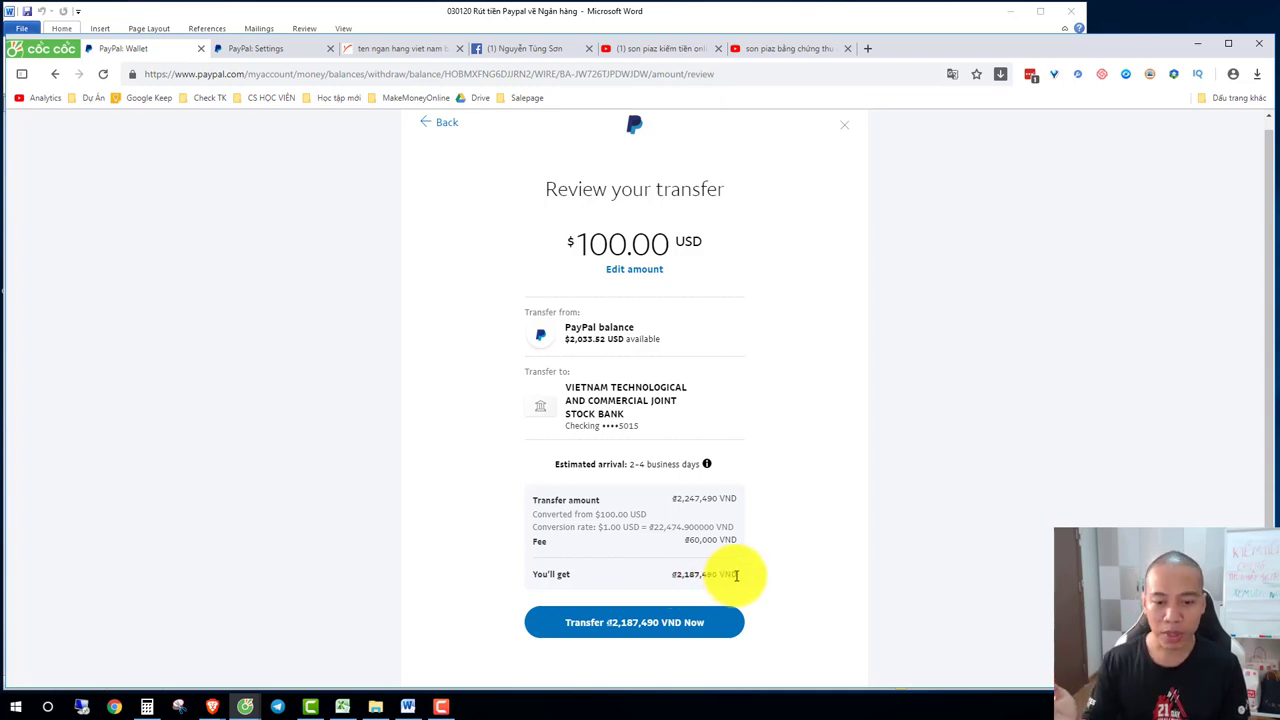
left_click(652, 637)
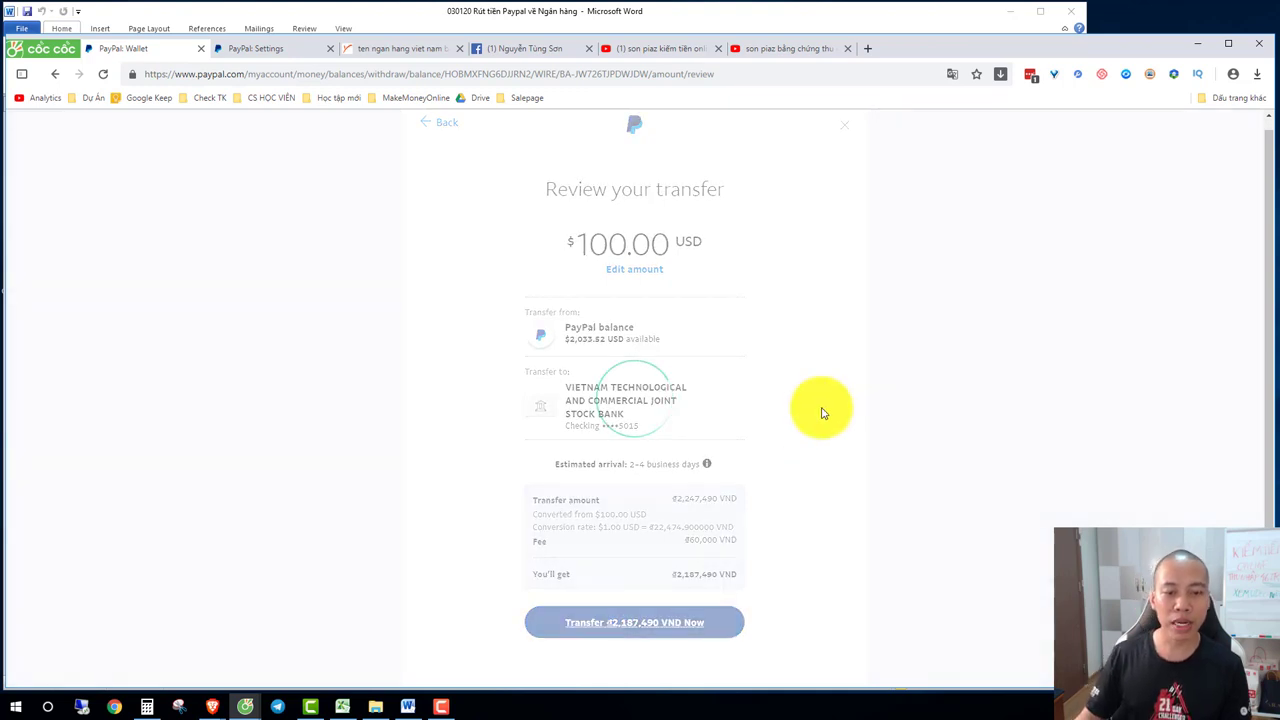